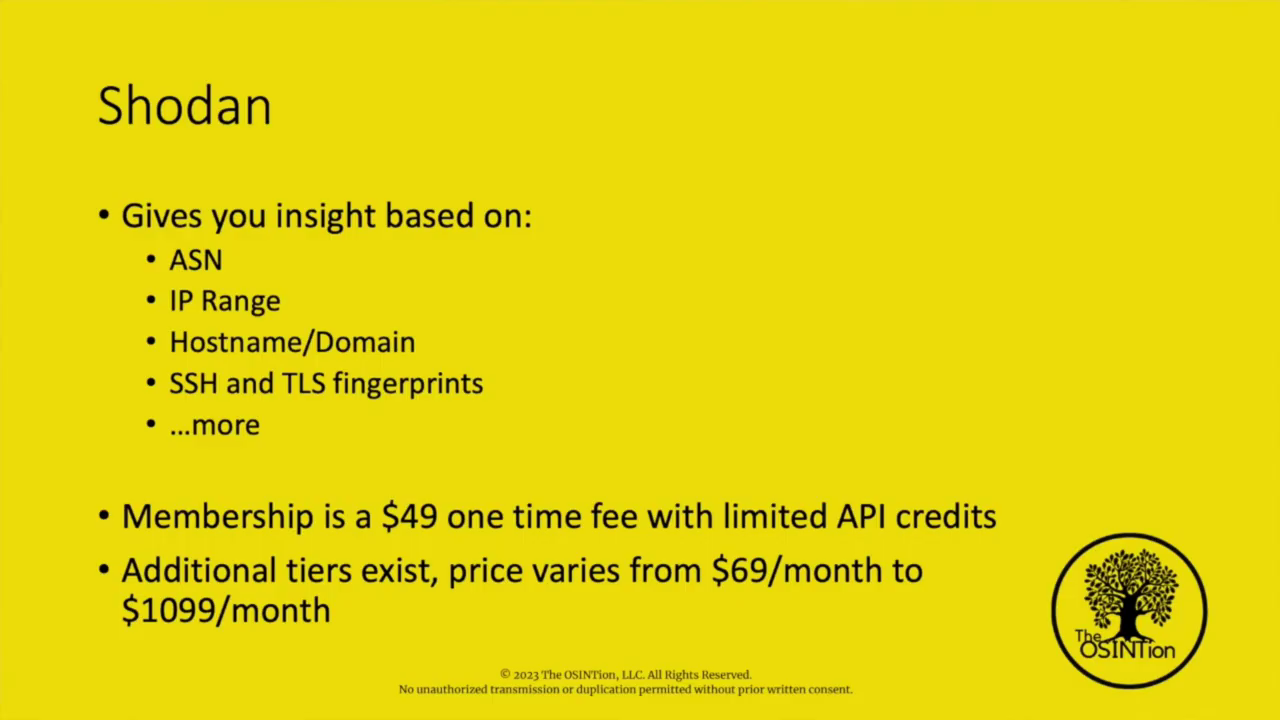
Advance the presentation from the Shodan slide to the Security Trails slide.
key("Right")
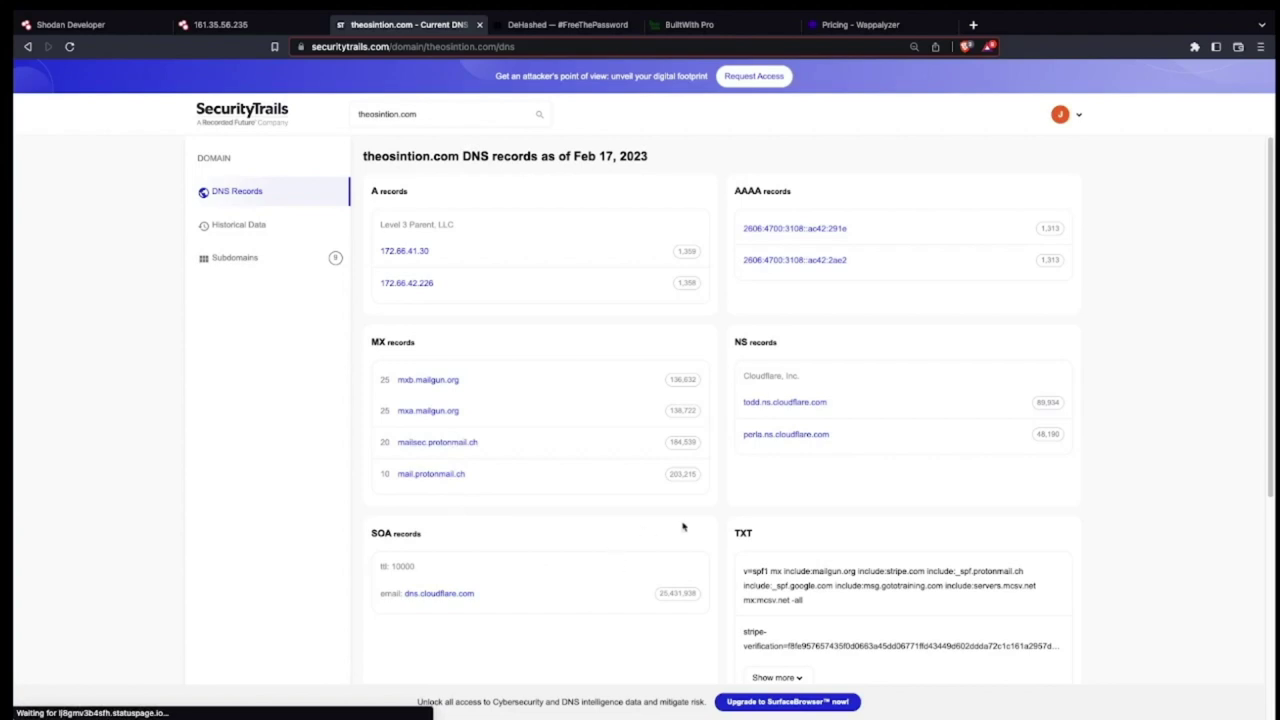
Scroll through theosintion.com's current DNS records, then switch to its historical A record data.
scroll(757, 605, "down", 1)
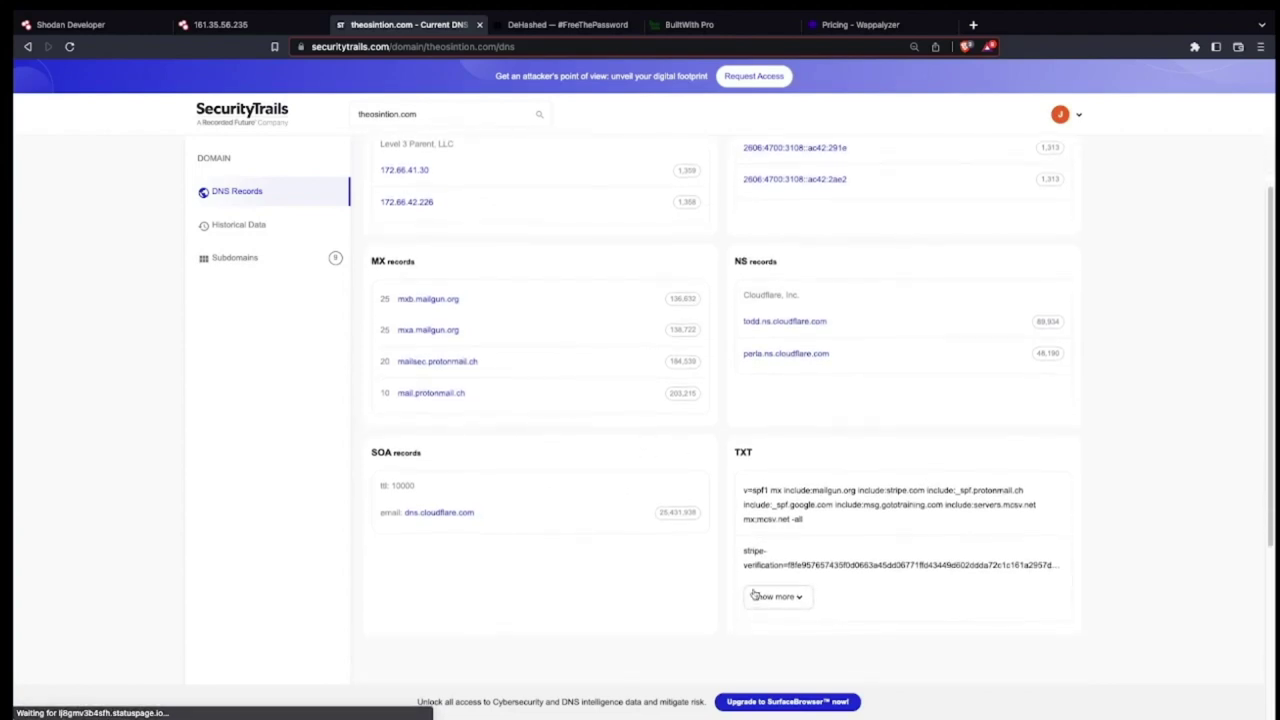
scroll(757, 567, "up", 1)
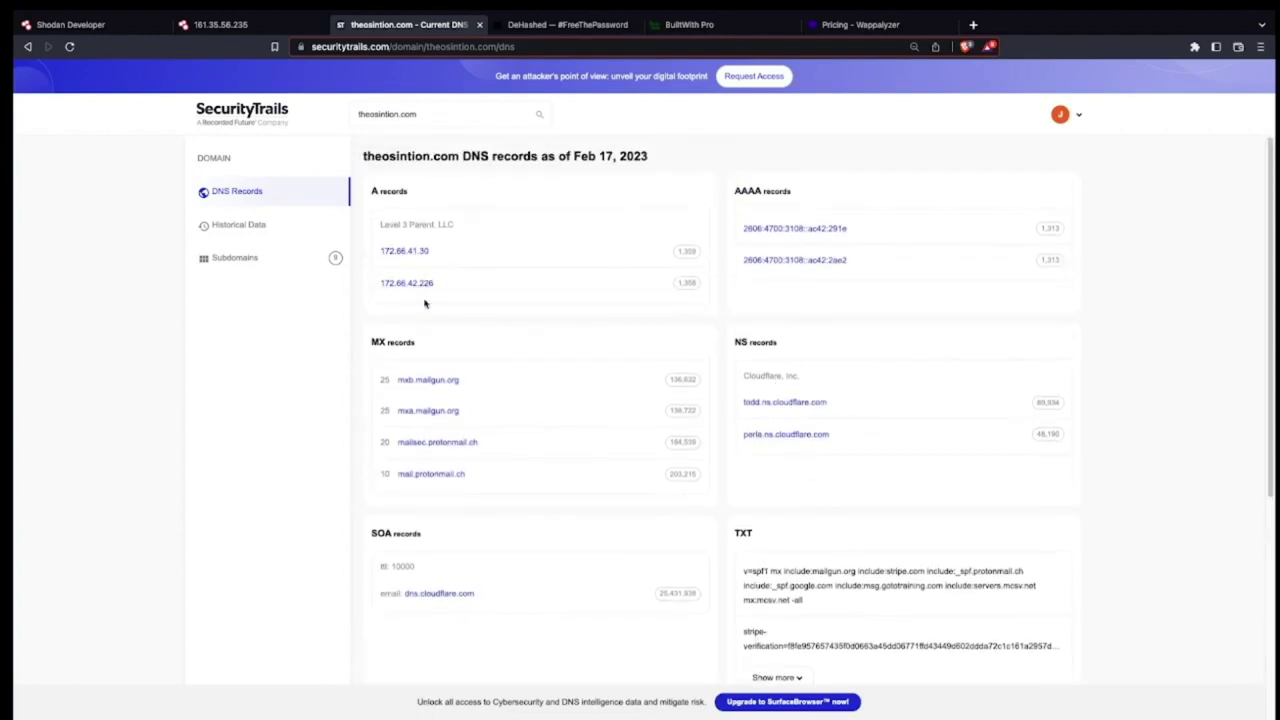
left_click(239, 228)
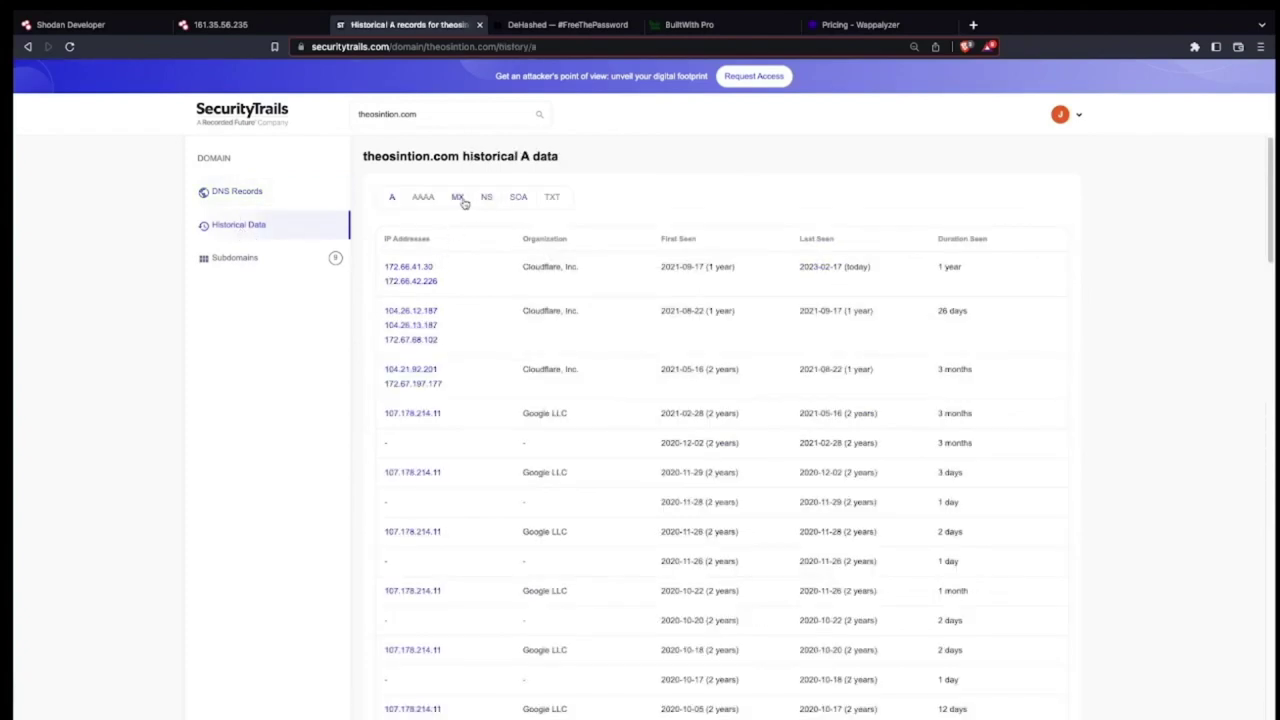
Check theosintion.com's historical MX records, then scroll through its historical TXT entries.
left_click(458, 199)
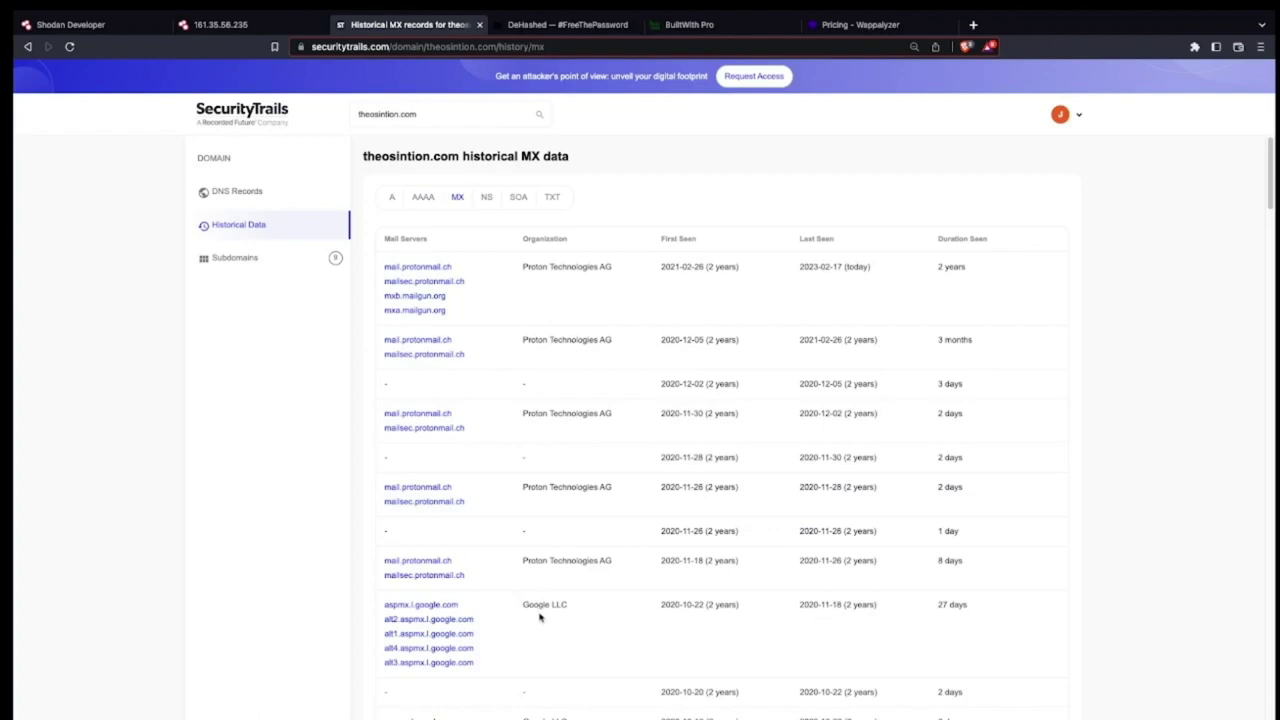
left_click(552, 198)
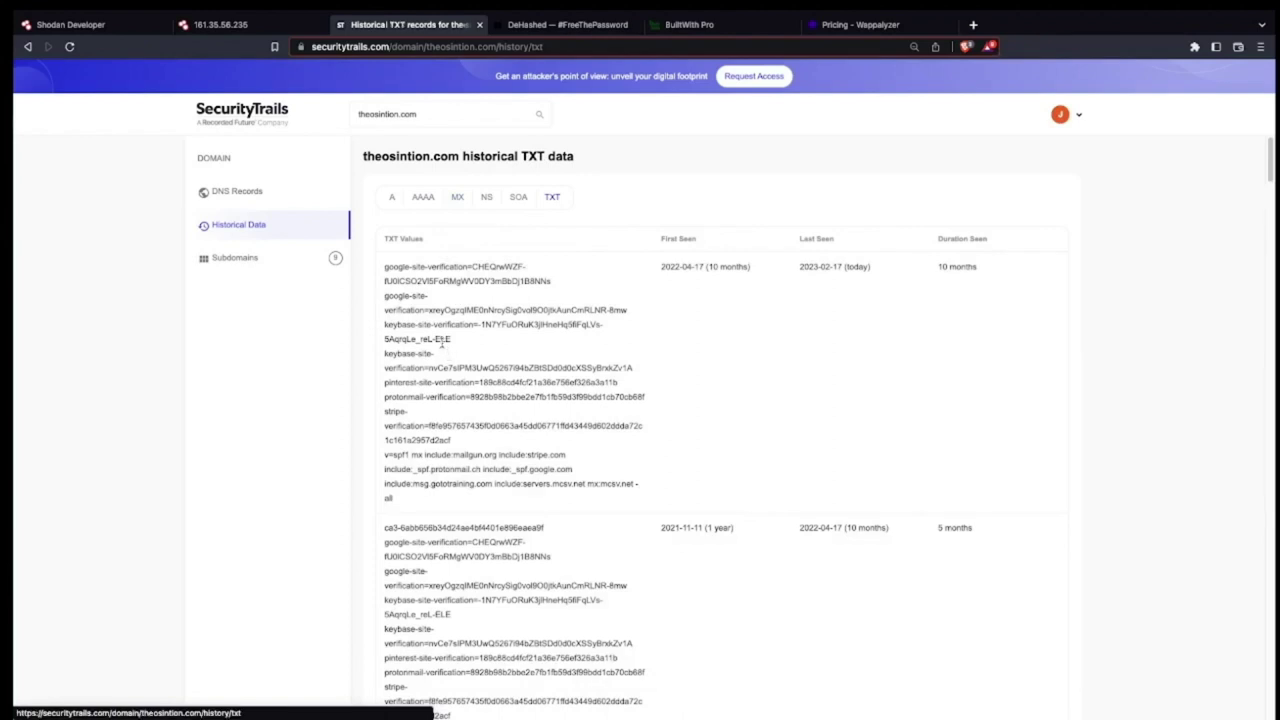
scroll(441, 343, "down", 1)
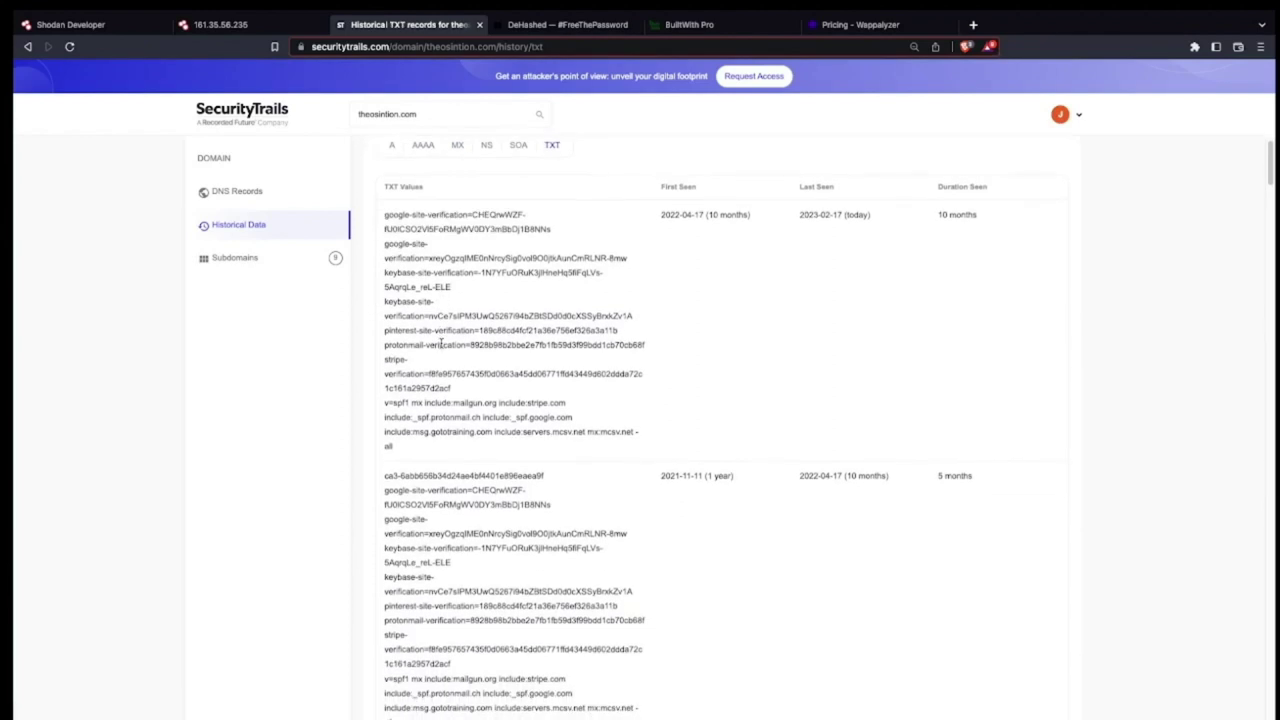
scroll(441, 343, "down", 2)
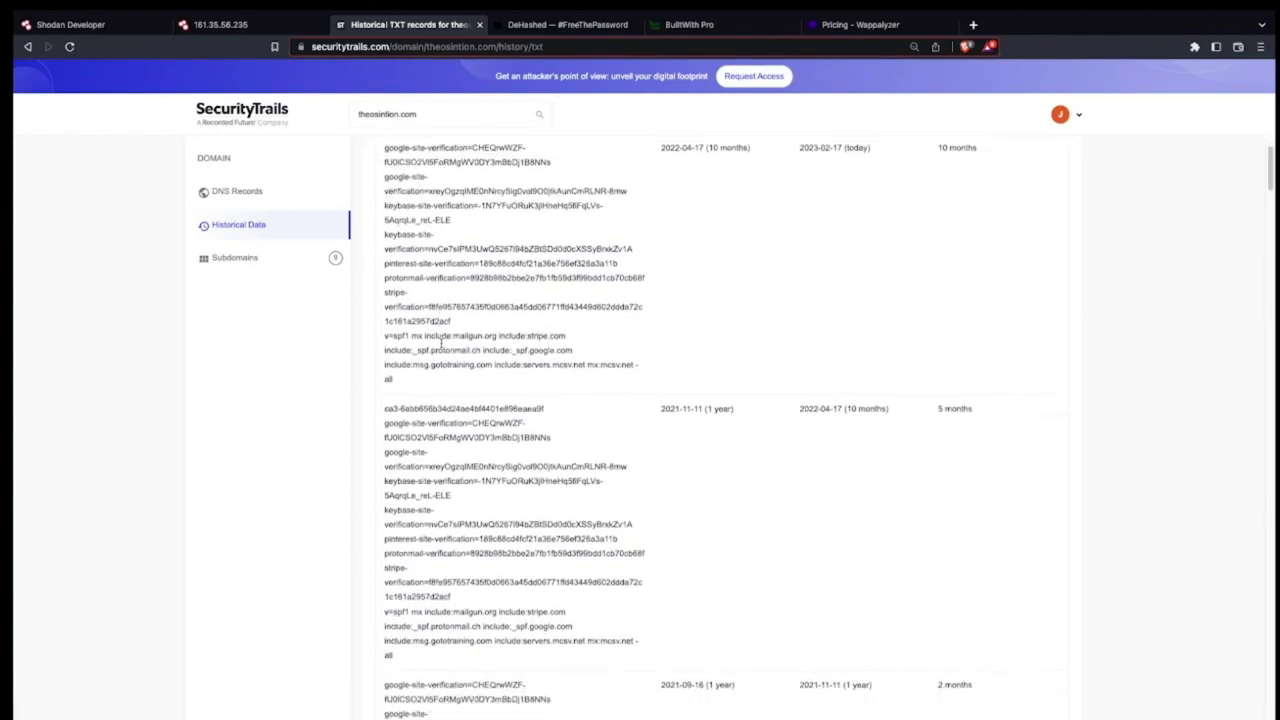
scroll(441, 343, "down", 4)
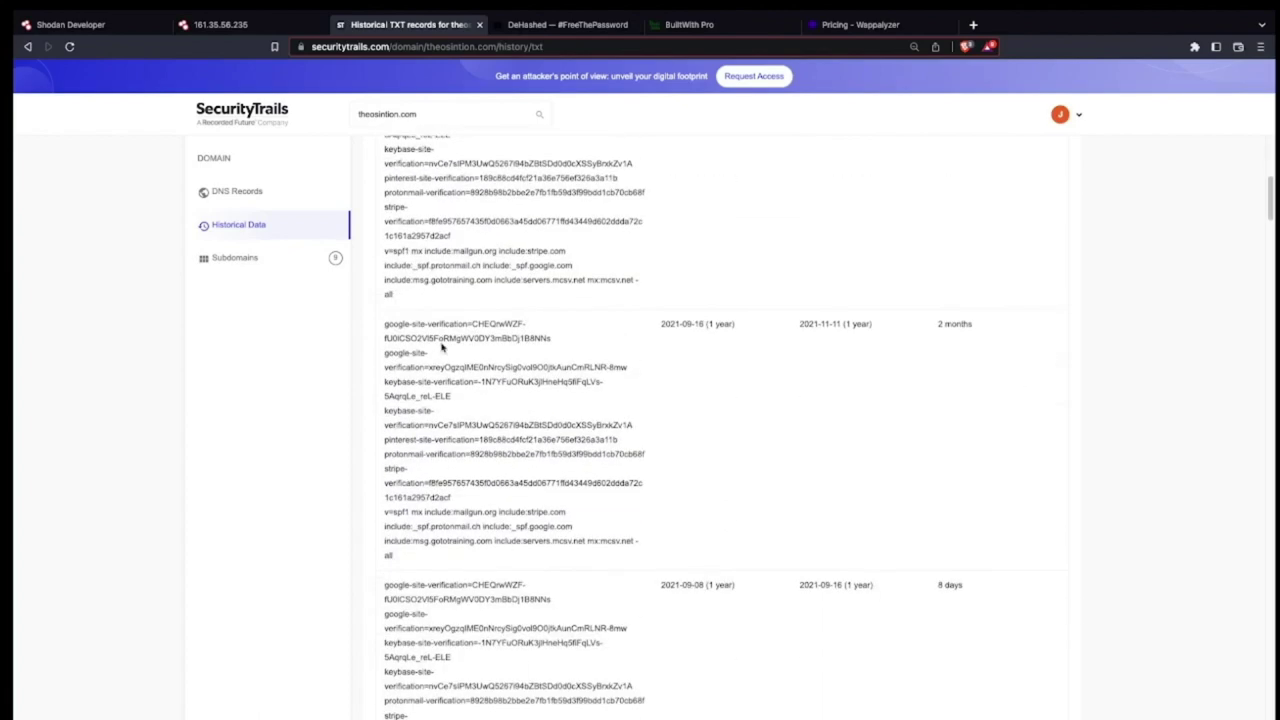
scroll(441, 346, "up", 7)
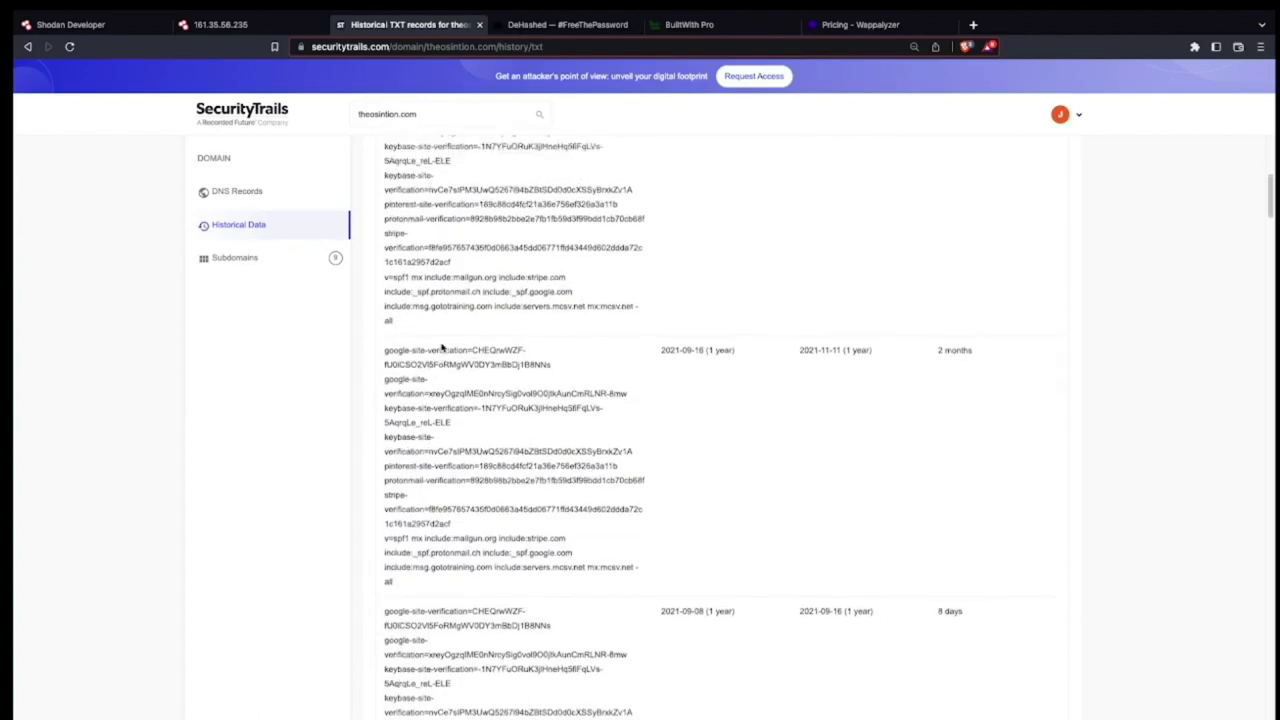
left_click(257, 261)
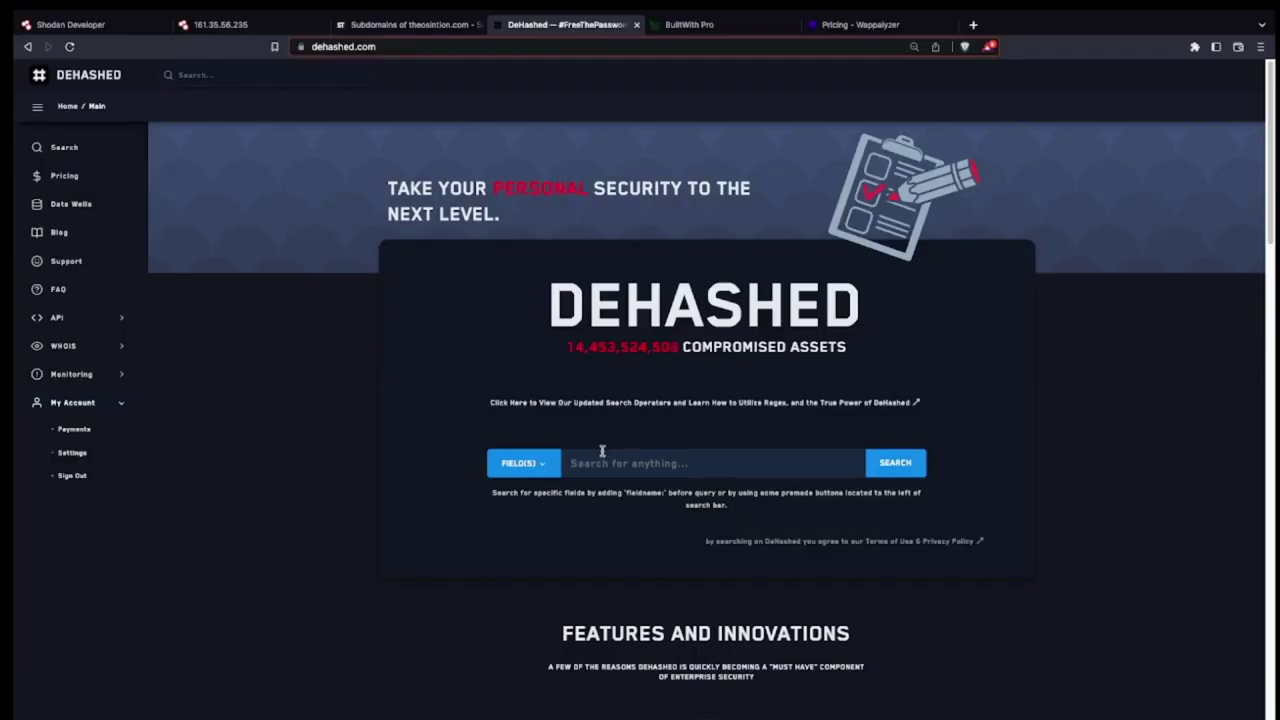
Put the cursor in the DeHashed search box to begin a breach query.
left_click(602, 462)
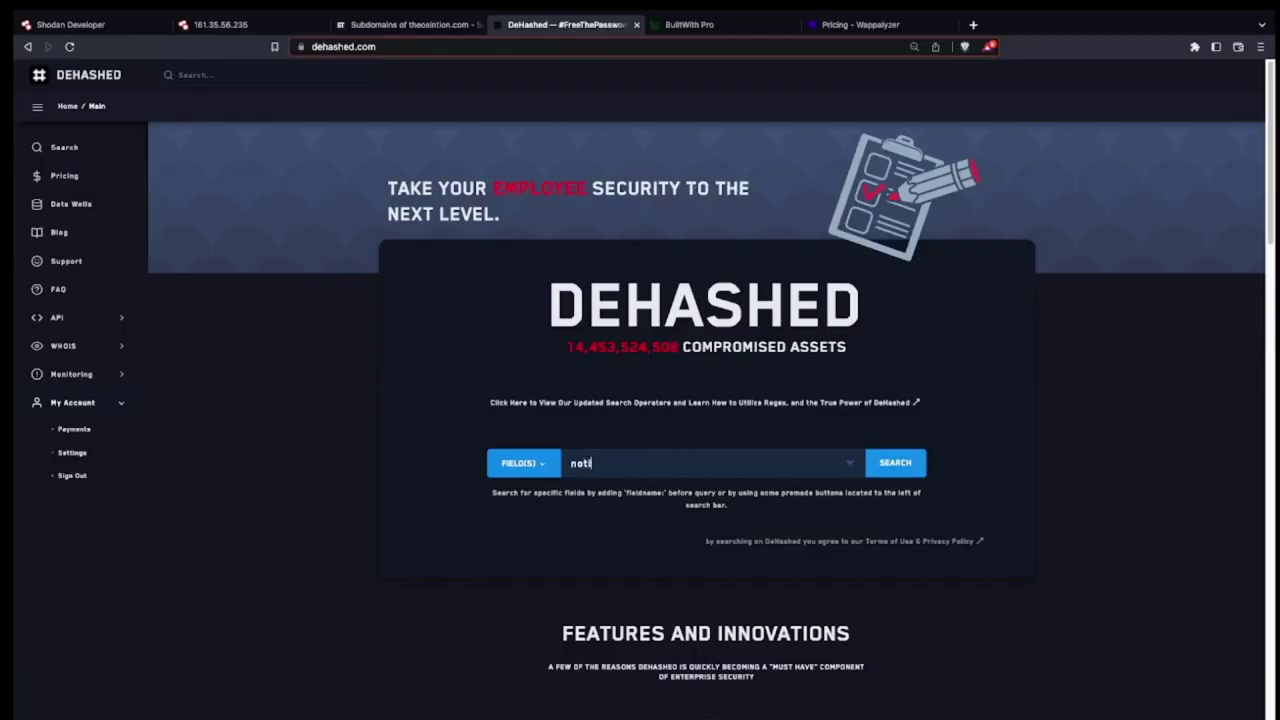
Run a DeHashed breach search for Twitter's notification e-mail address.
key("Return")
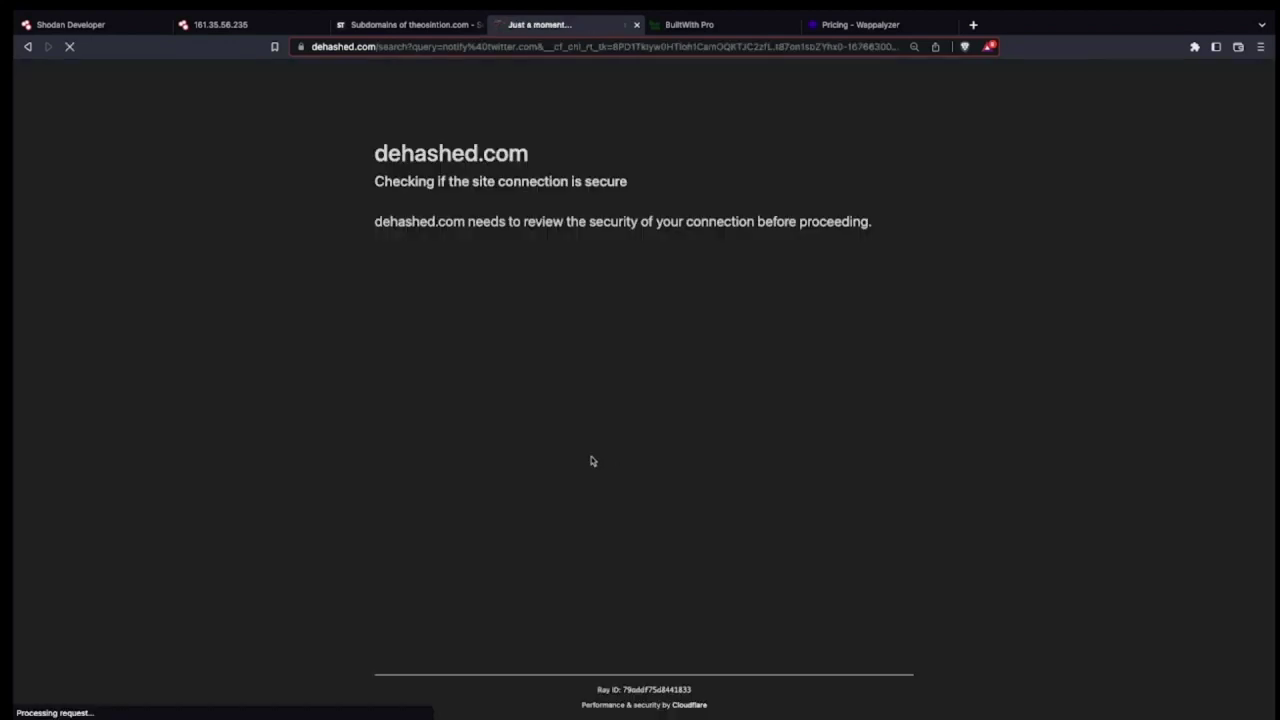
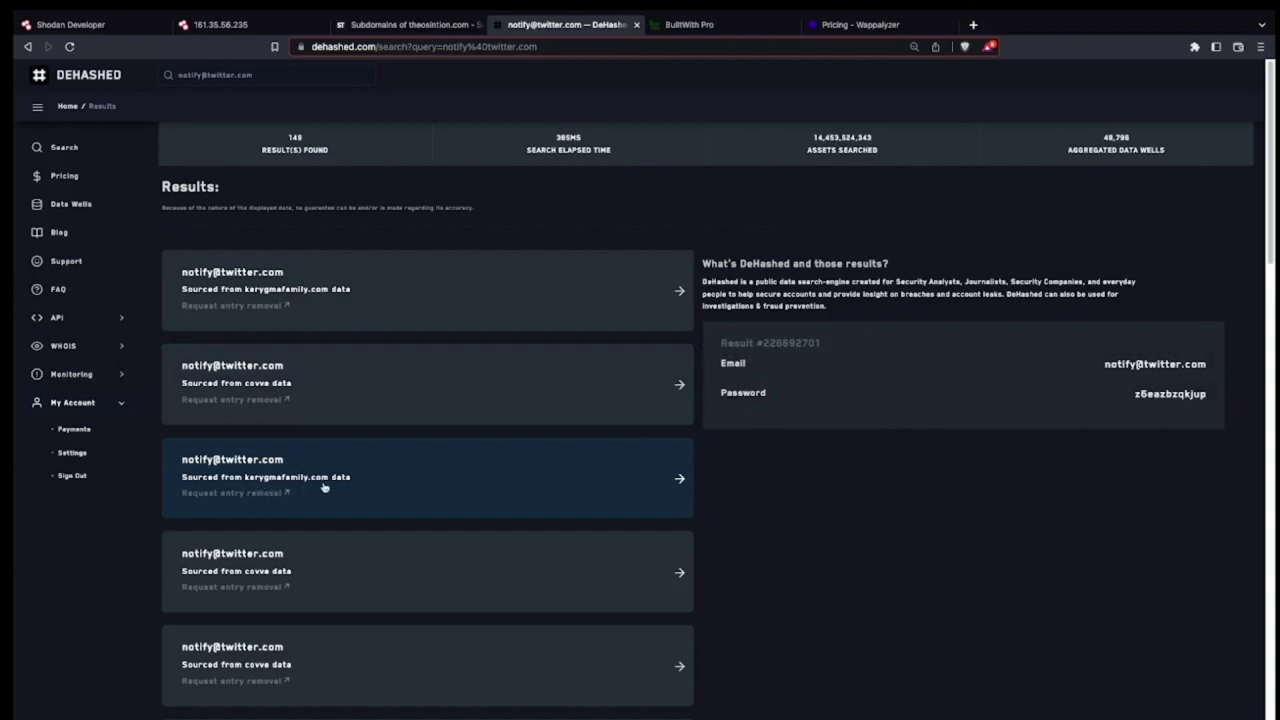
Scroll the search results down to the Next link to show a Cit0day record's email and hashed password.
scroll(347, 484, "down", 10)
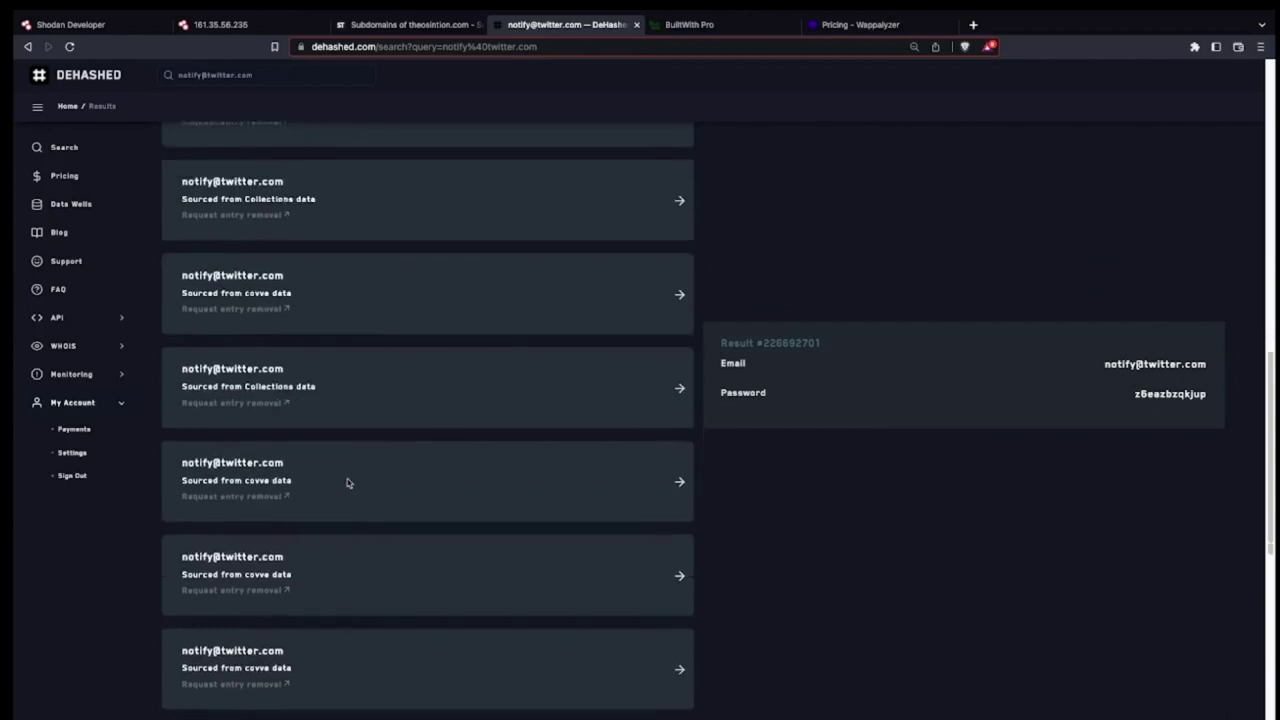
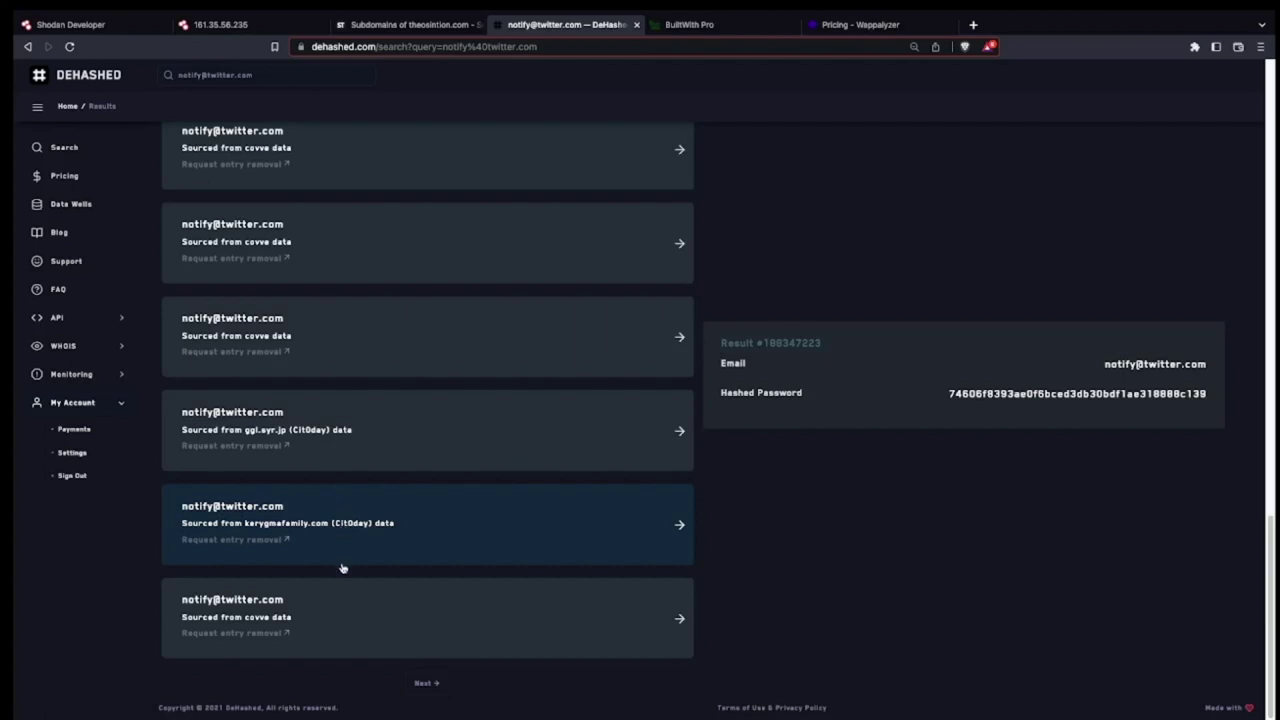
left_click(388, 610)
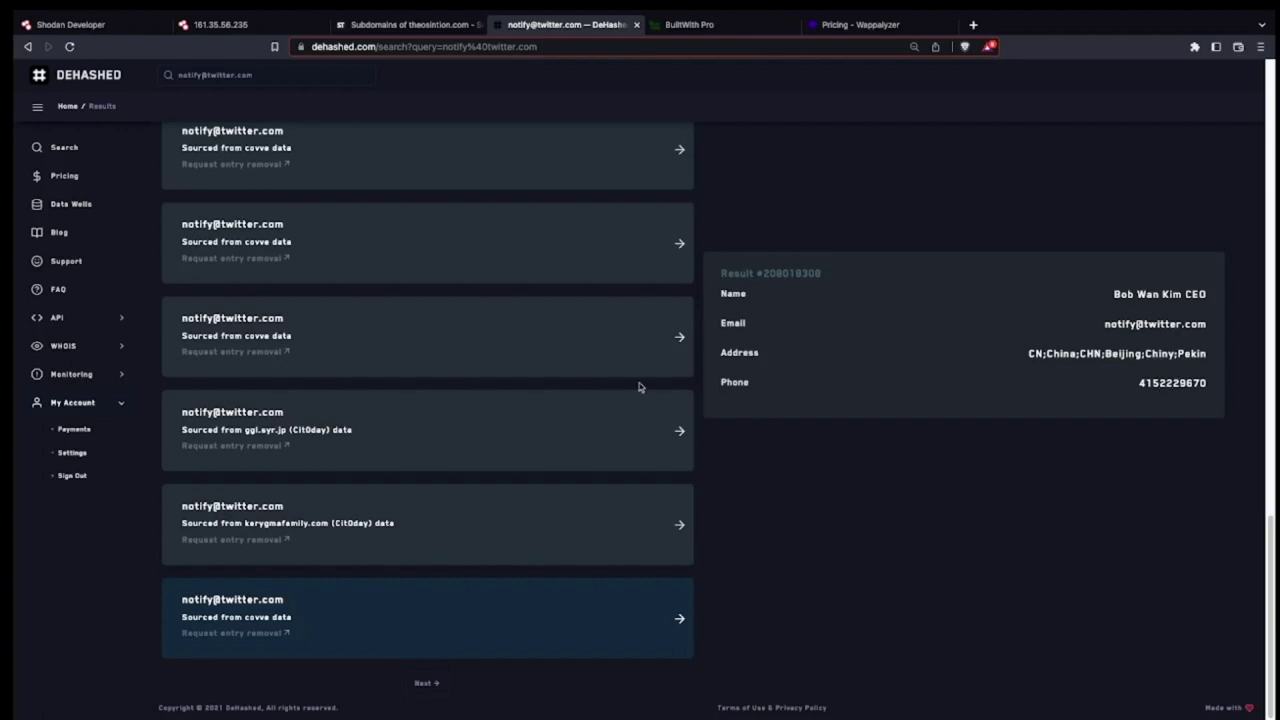
left_click(433, 685)
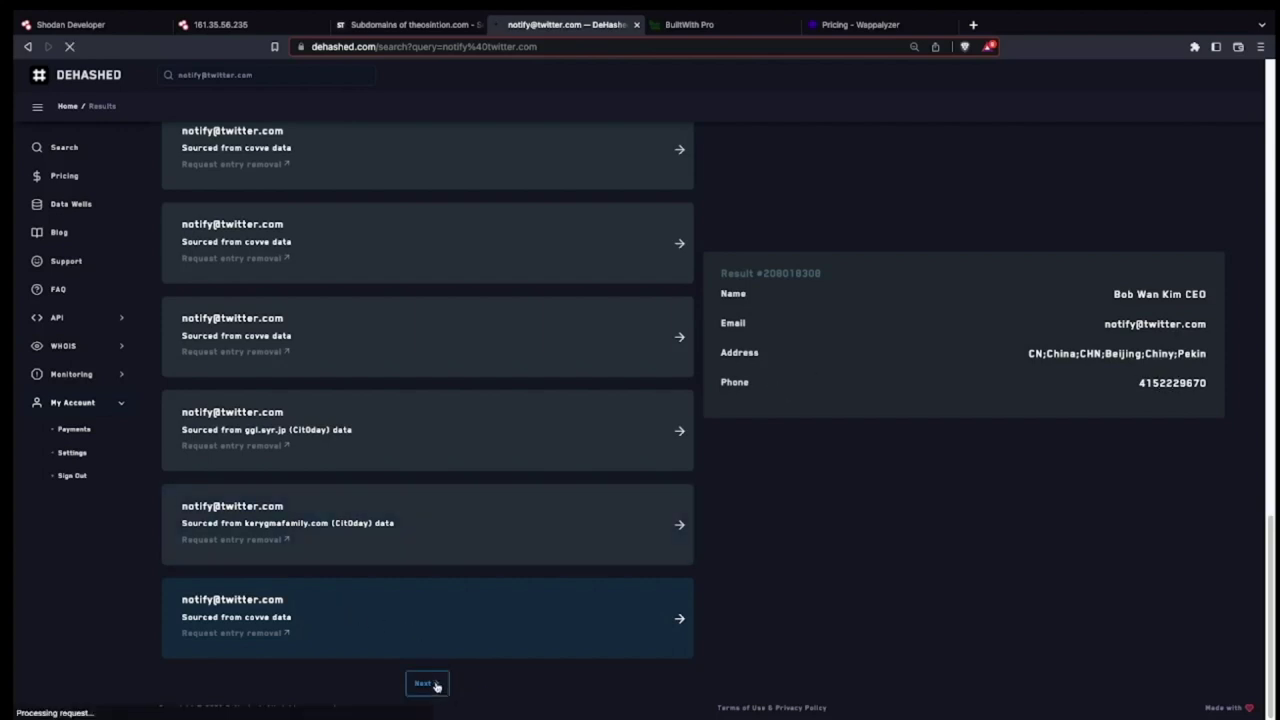
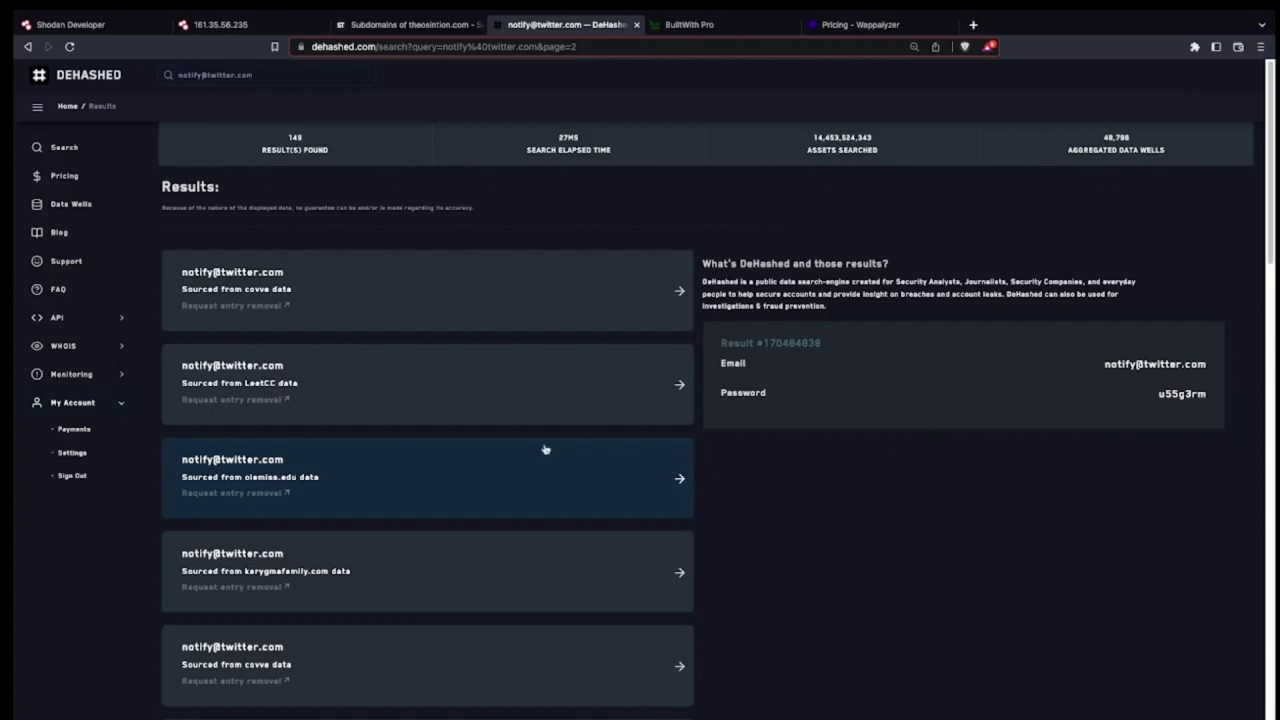
Scroll through the remaining Twitter notification address breach results to the end of page 2.
scroll(369, 446, "down", 5)
scroll(372, 470, "down", 3)
scroll(374, 478, "down", 5)
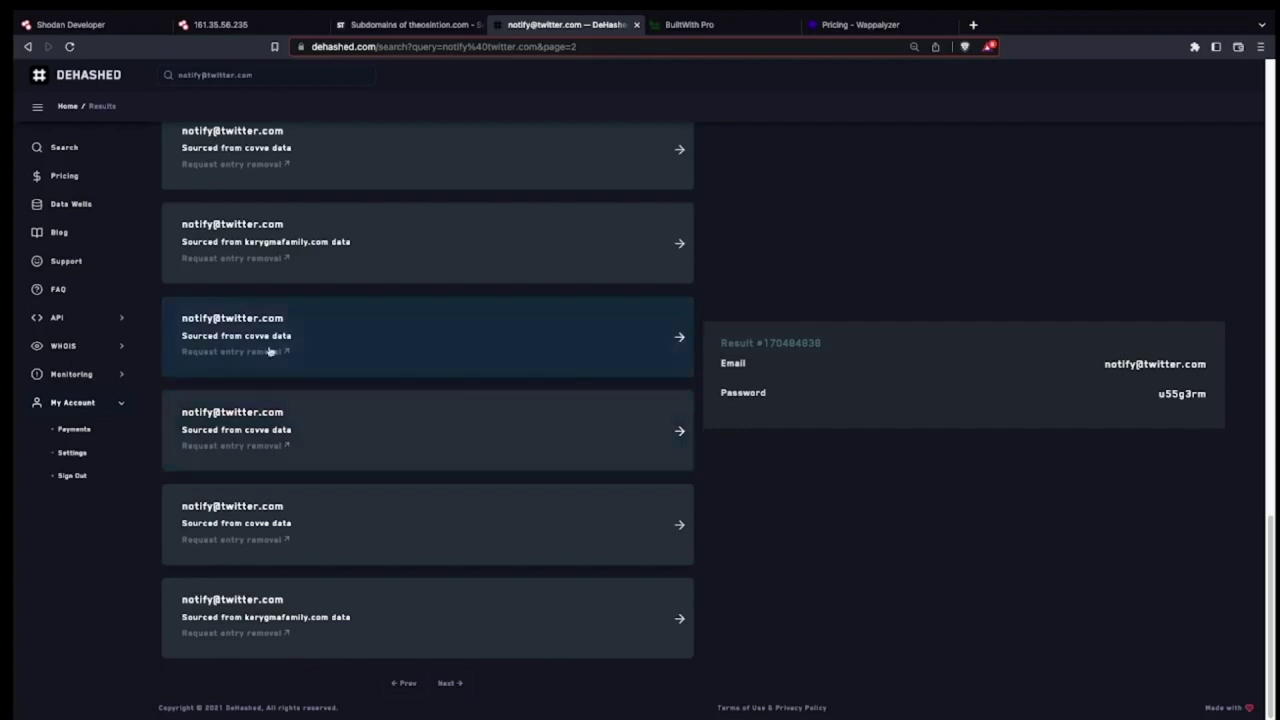
left_click(100, 346)
Run a WHOIS History search for twitter.com, listing its 35 dated records.
left_click(84, 397)
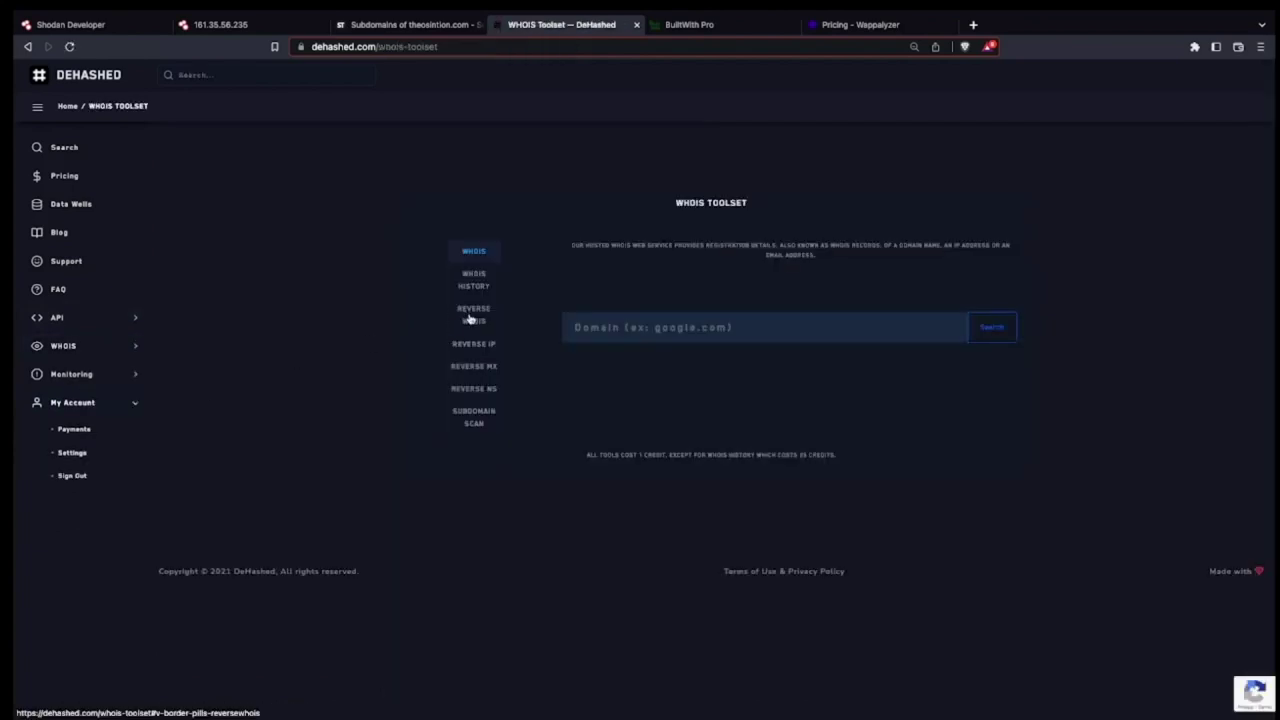
left_click(471, 281)
left_click(590, 326)
type("twitter.com")
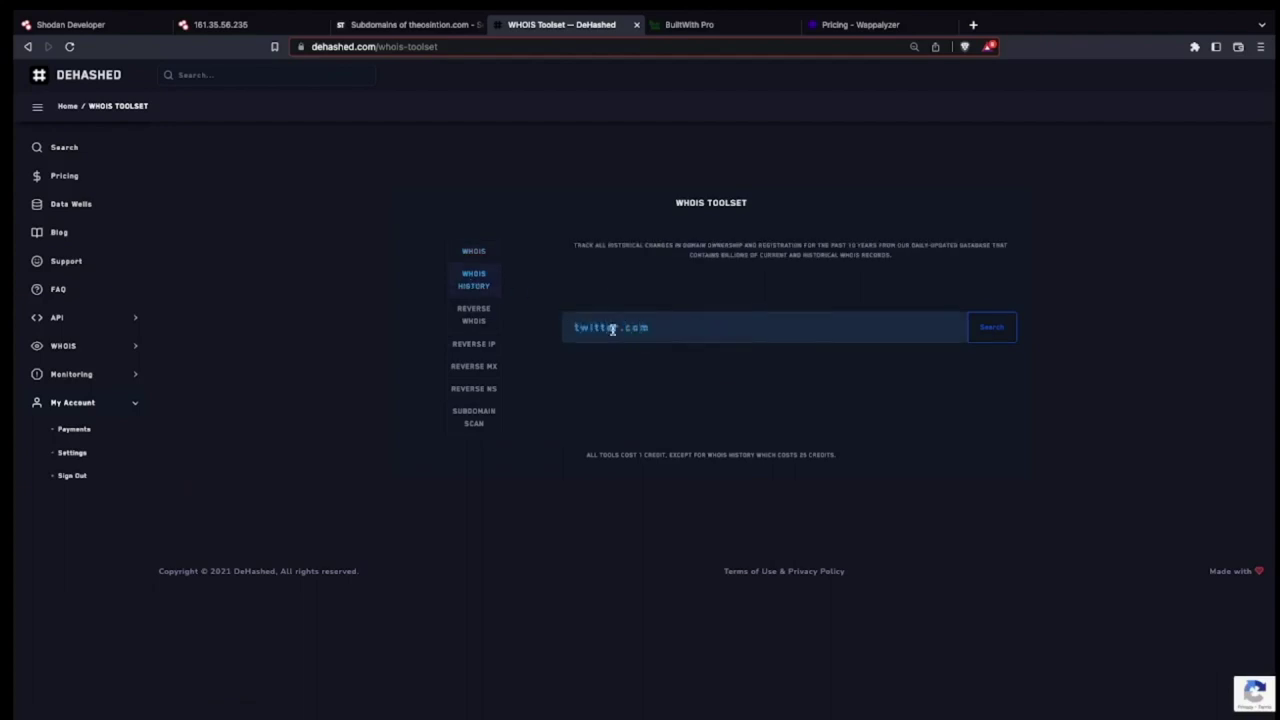
left_click(1001, 336)
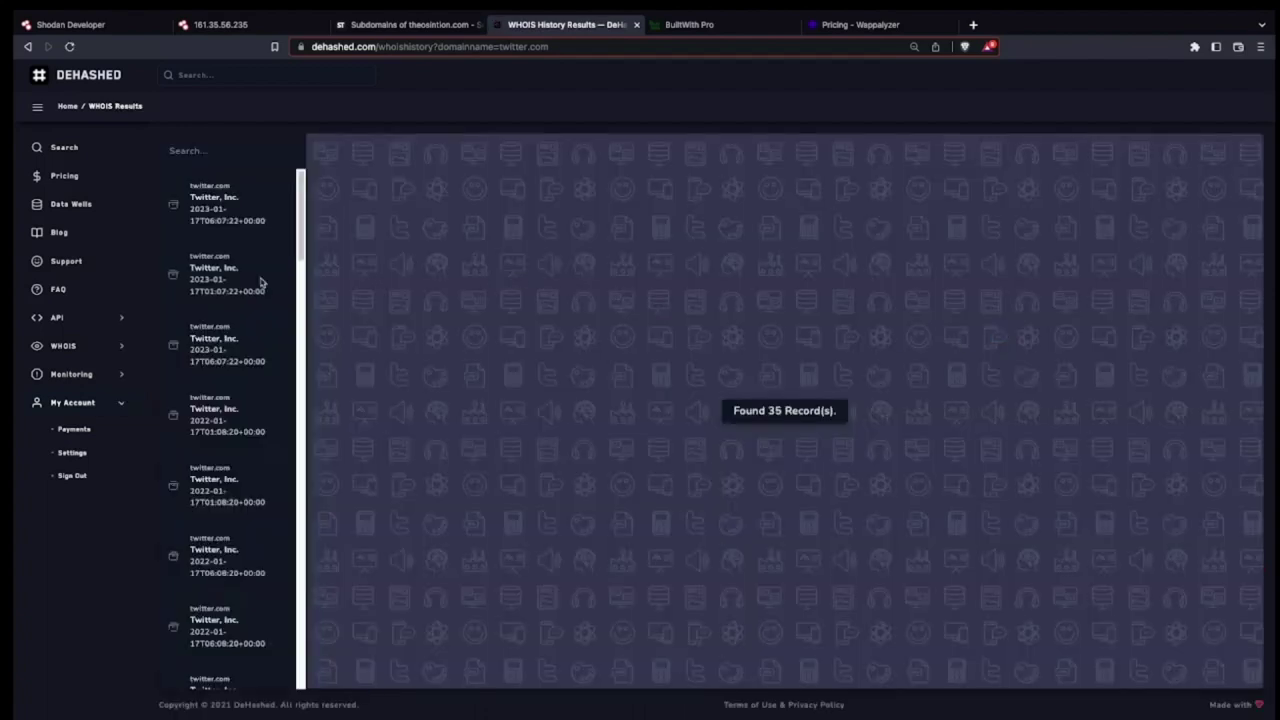
View the newest twitter.com record, then the 2011-03-10 and 2011-08-30 records.
left_click(235, 205)
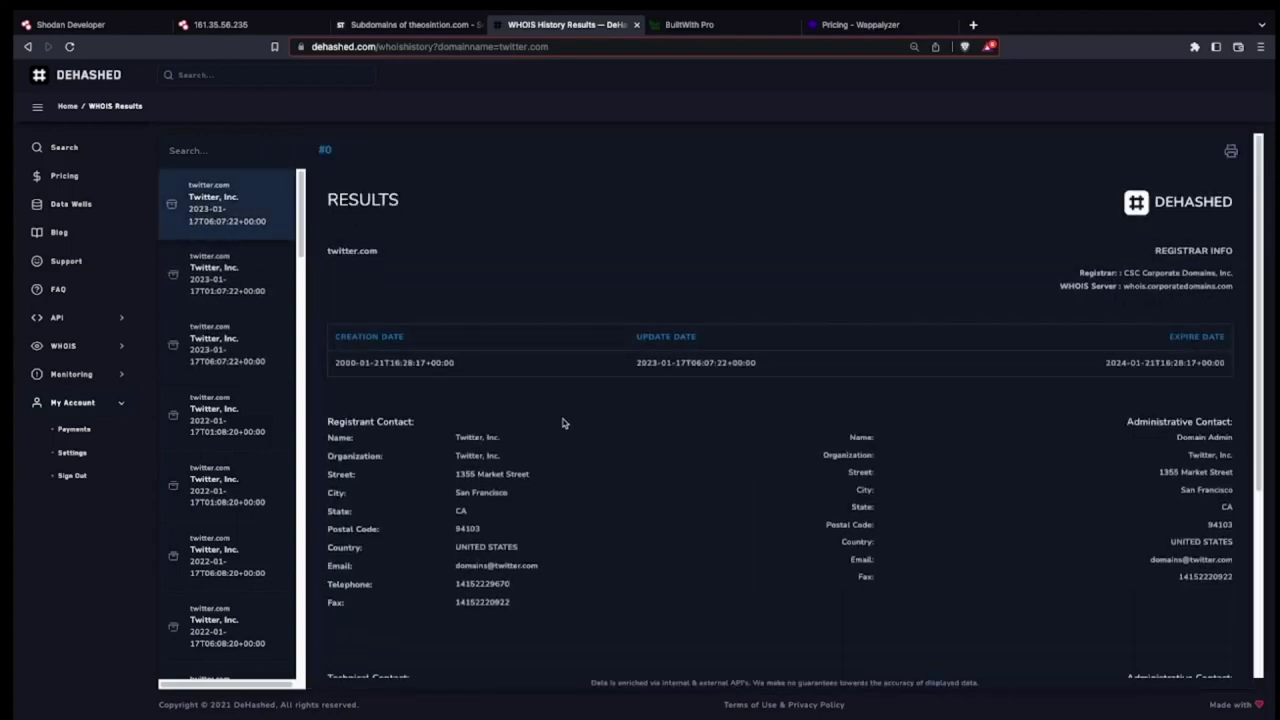
scroll(560, 428, "down", 4)
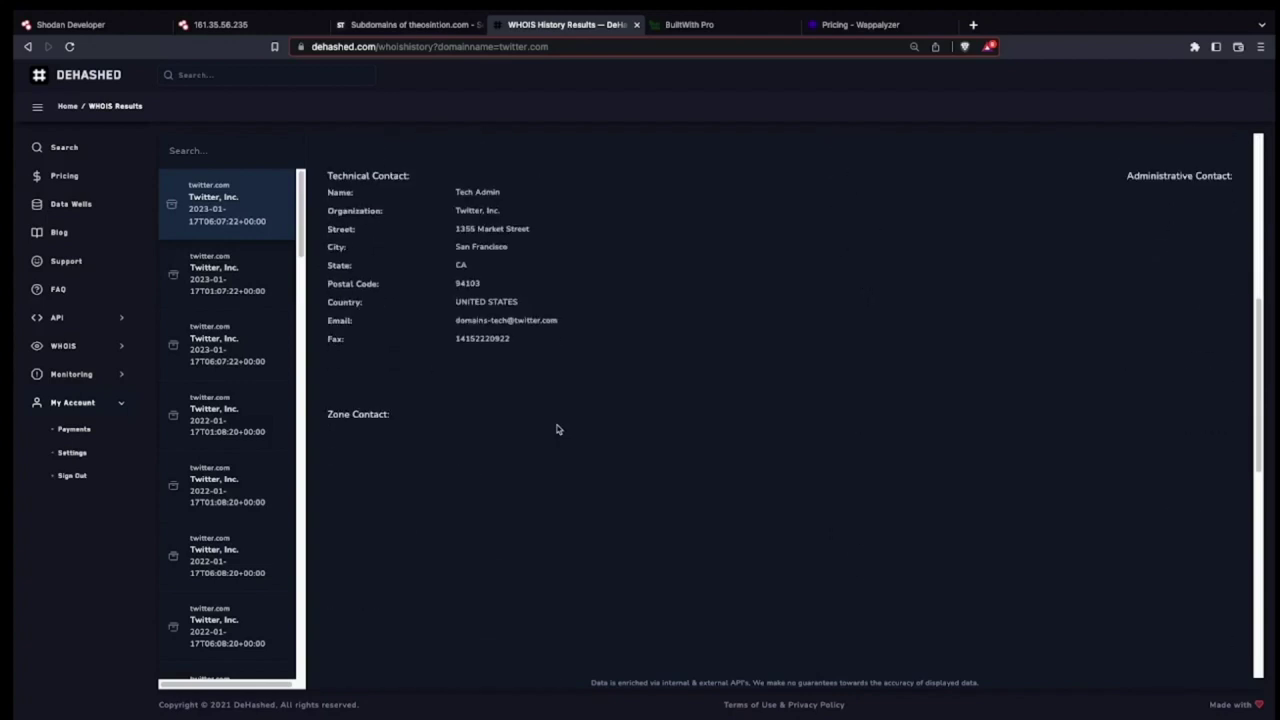
scroll(558, 429, "up", 5)
scroll(220, 460, "down", 10)
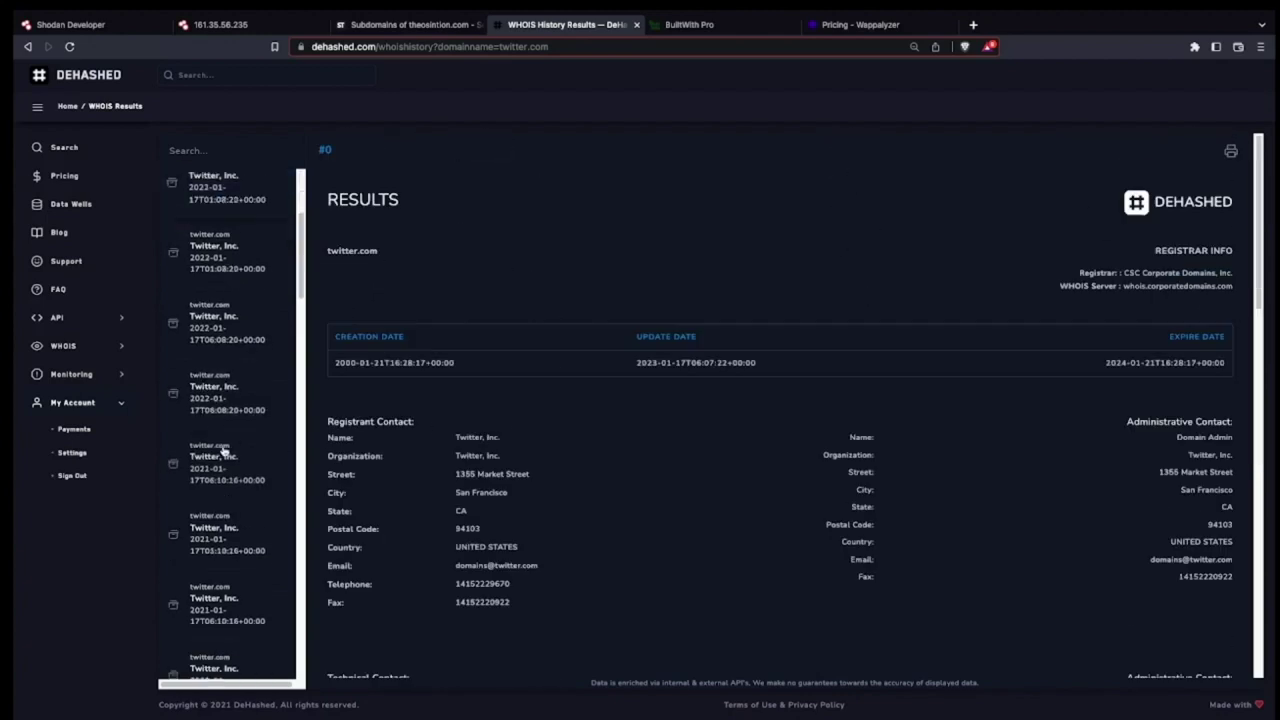
scroll(230, 490, "down", 10)
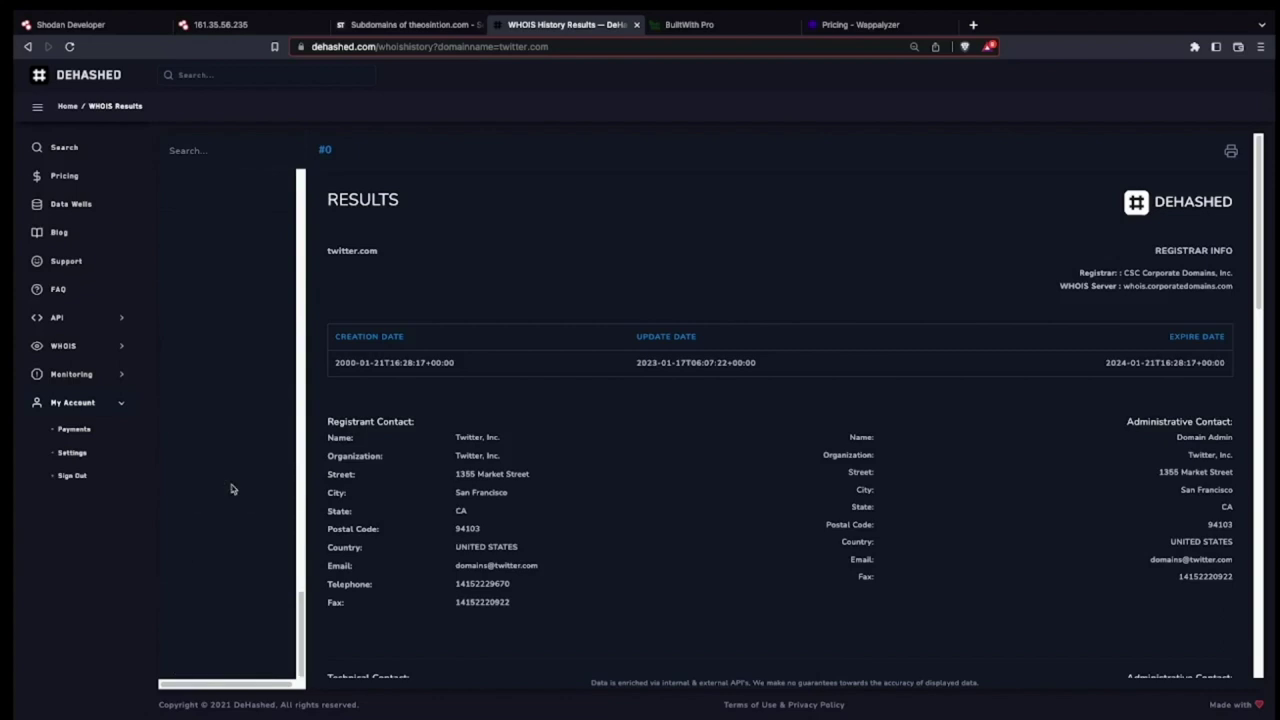
scroll(230, 490, "up", 3)
left_click(236, 383)
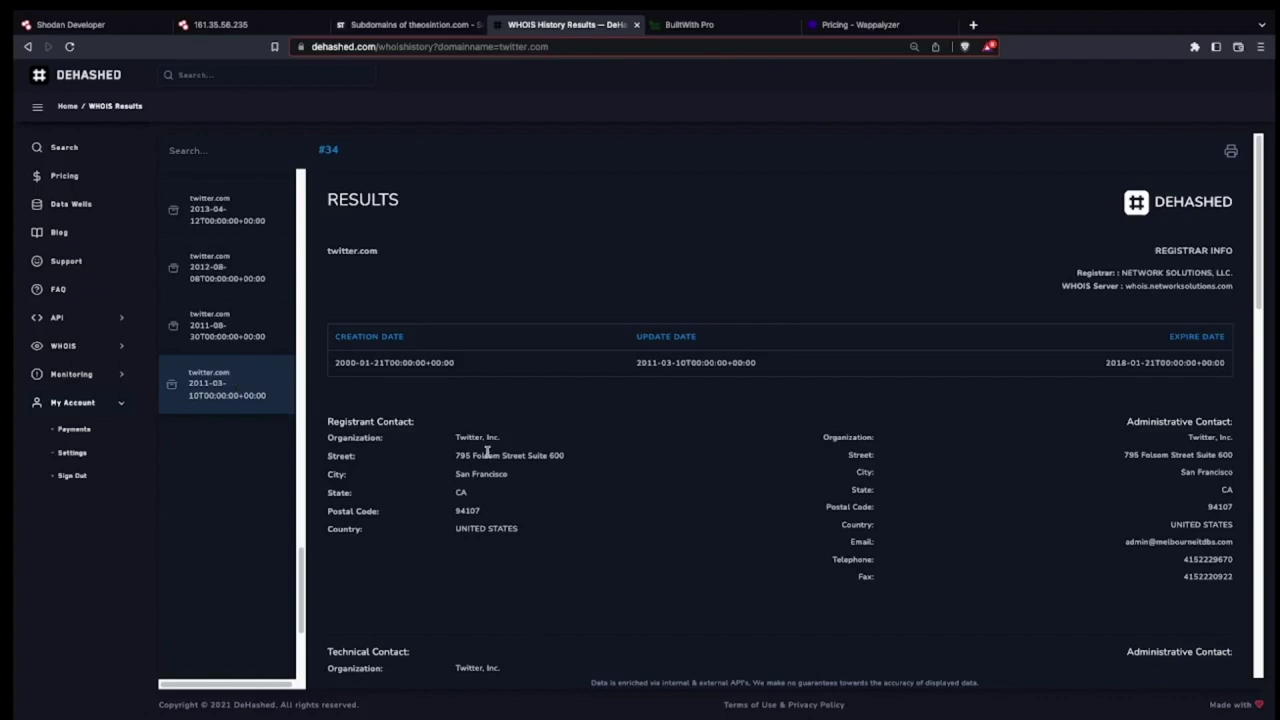
left_click(226, 336)
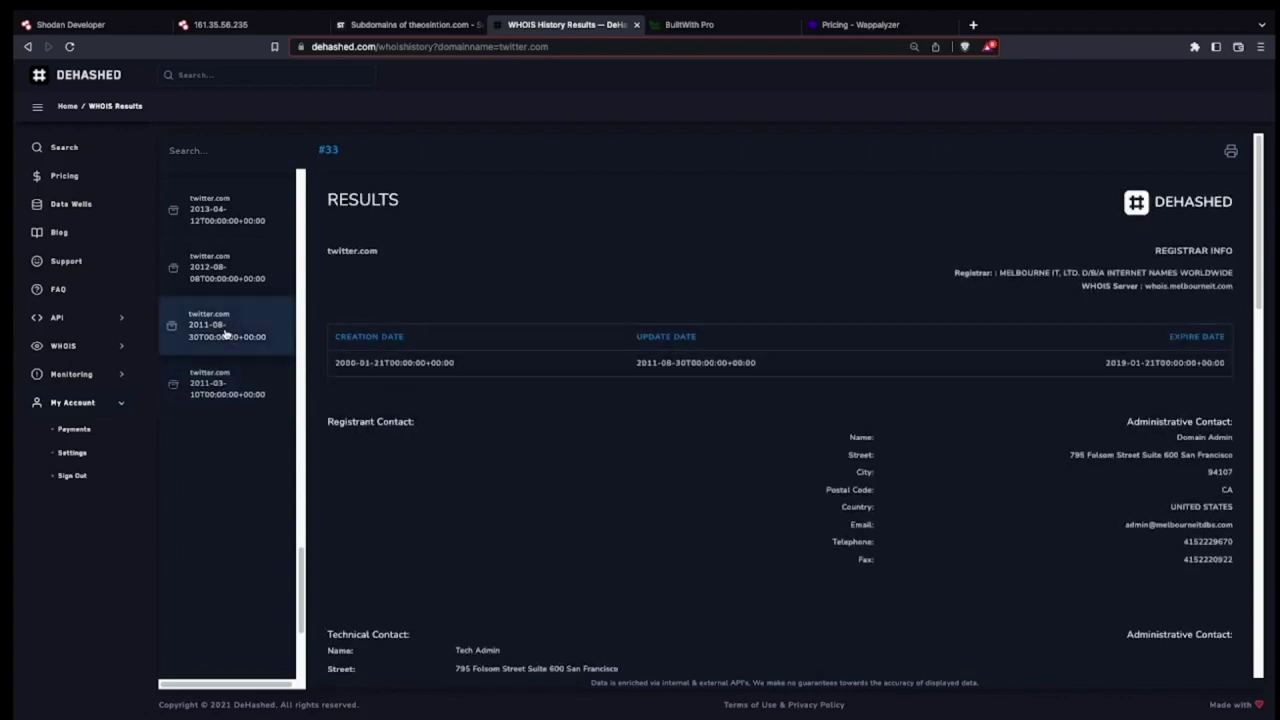
View the 2012-08-08, both 2013-04-12, and the 2013-10-07 CSC Corporate Domains records.
scroll(531, 512, "down", 2)
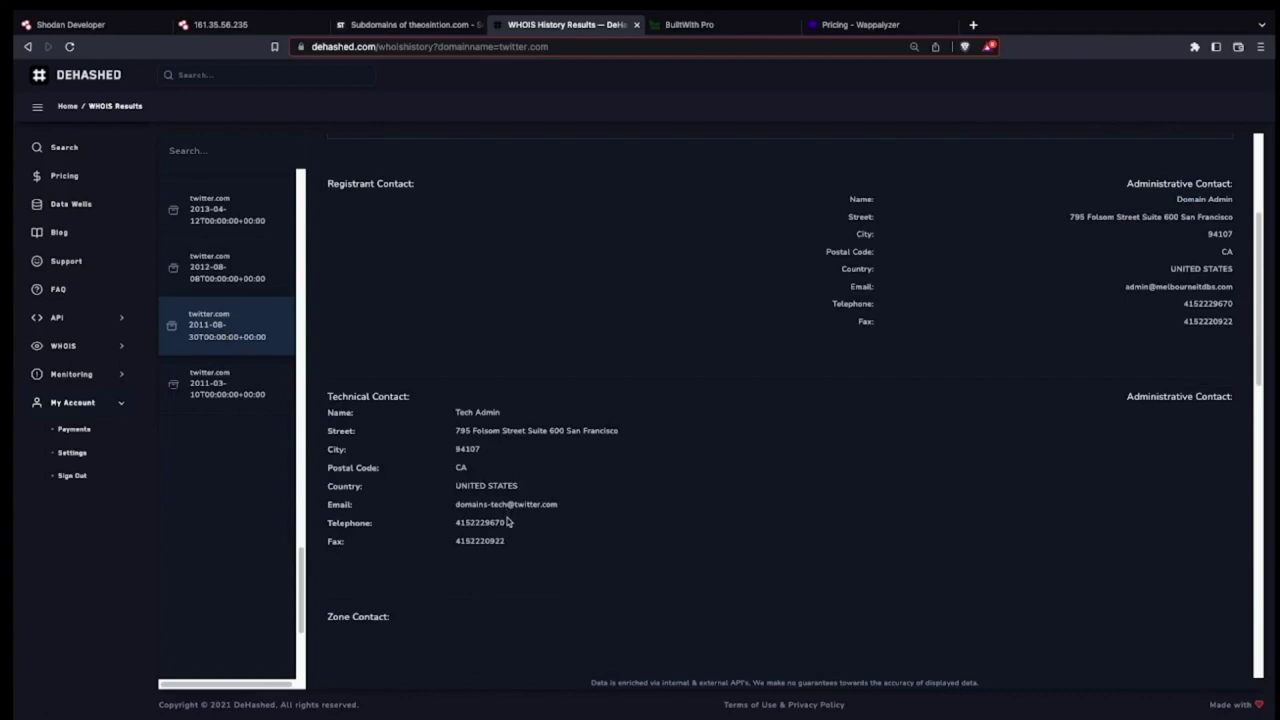
left_click(241, 284)
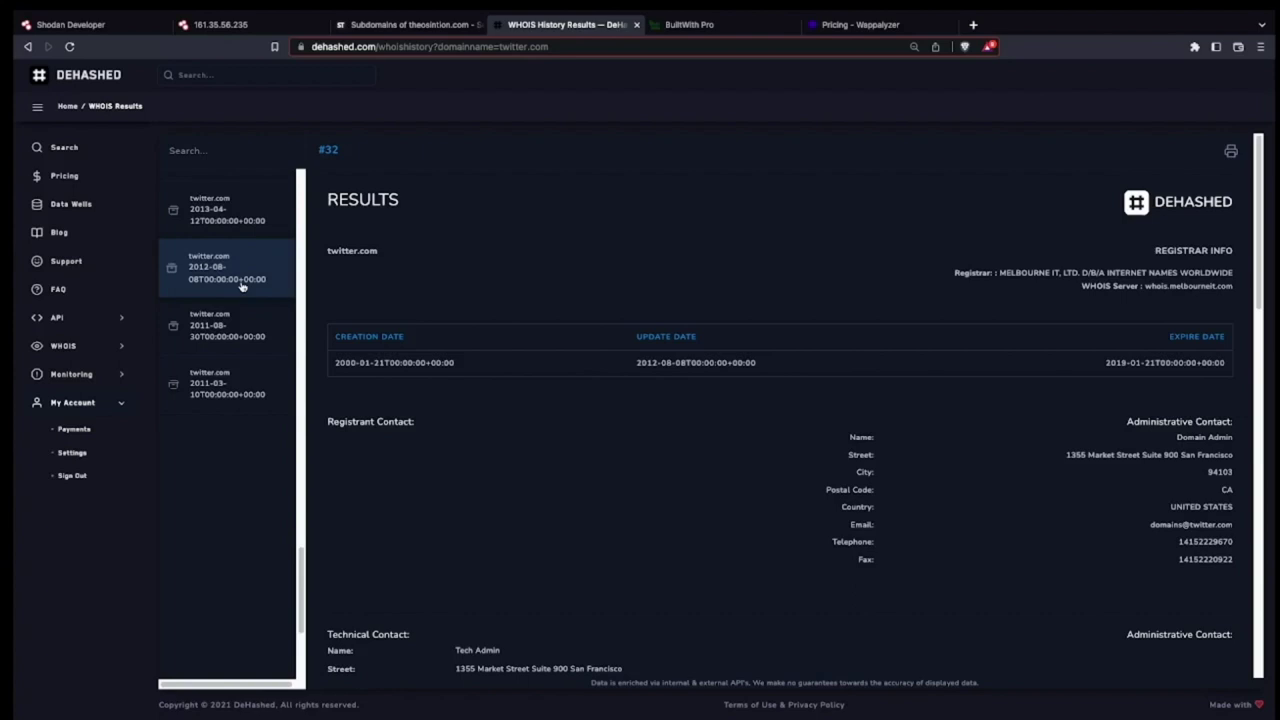
left_click(239, 206)
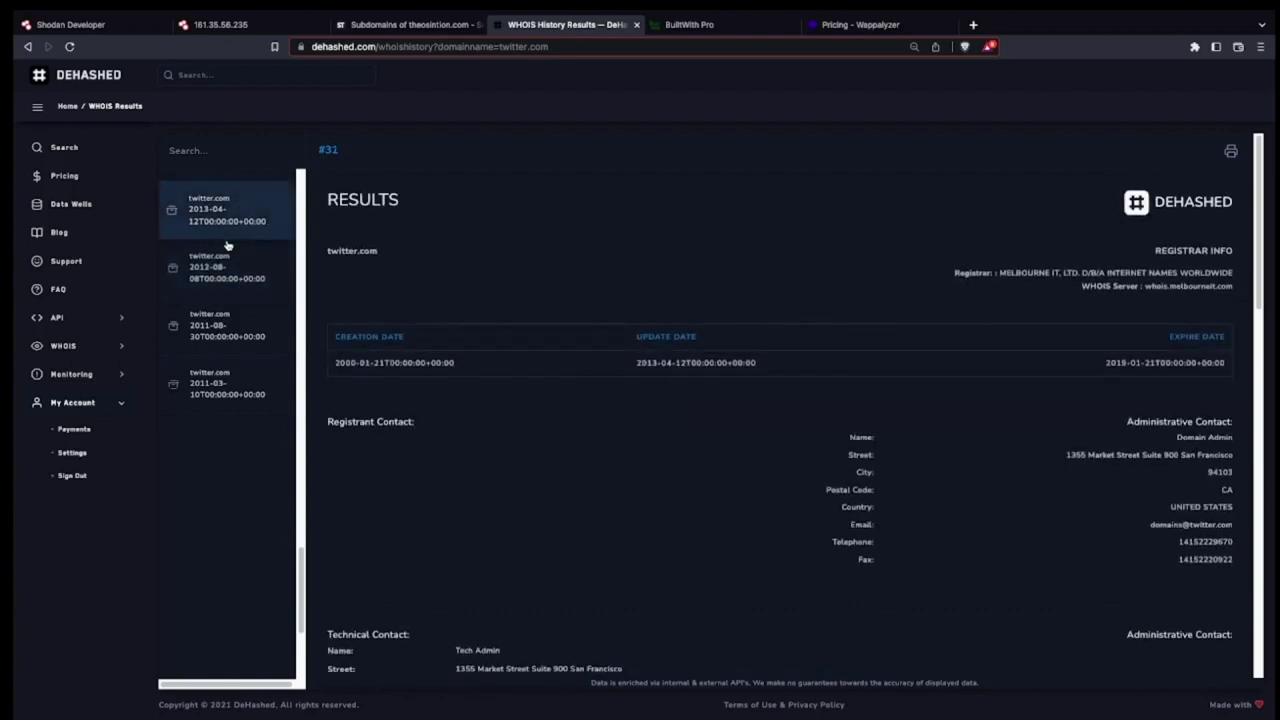
scroll(226, 246, "up", 1)
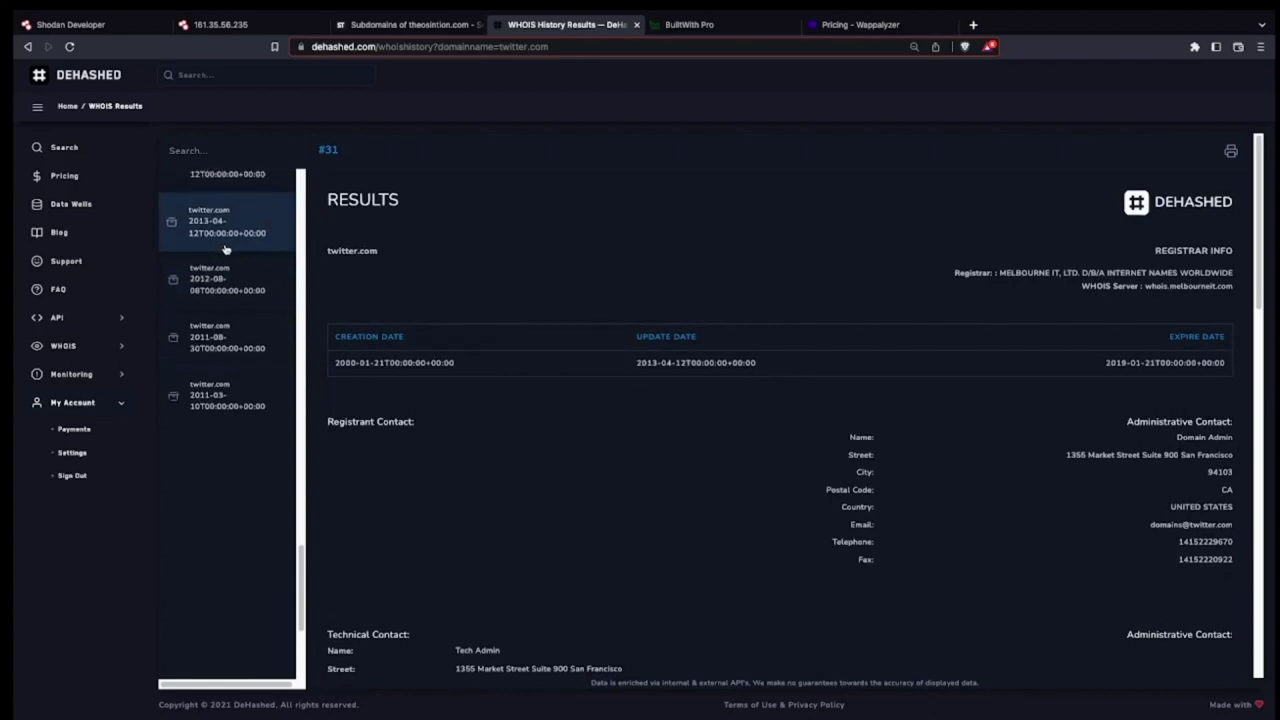
scroll(226, 249, "up", 3)
left_click(229, 212)
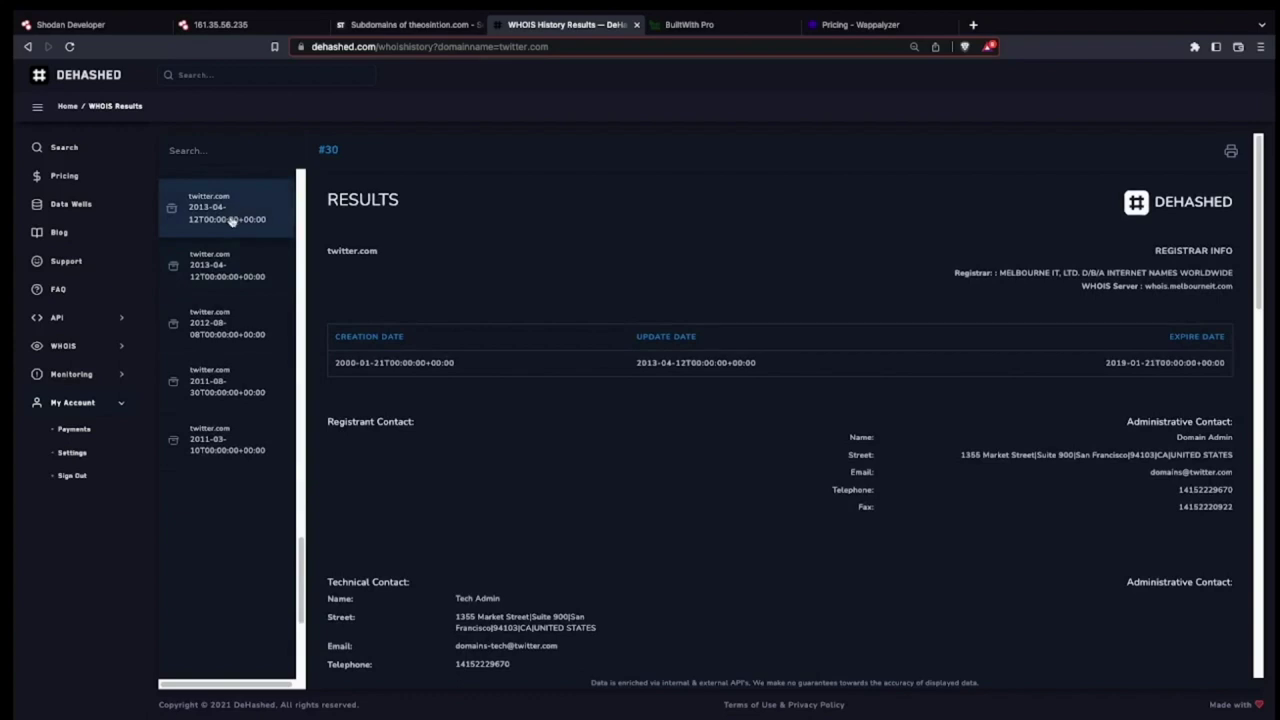
scroll(230, 220, "up", 5)
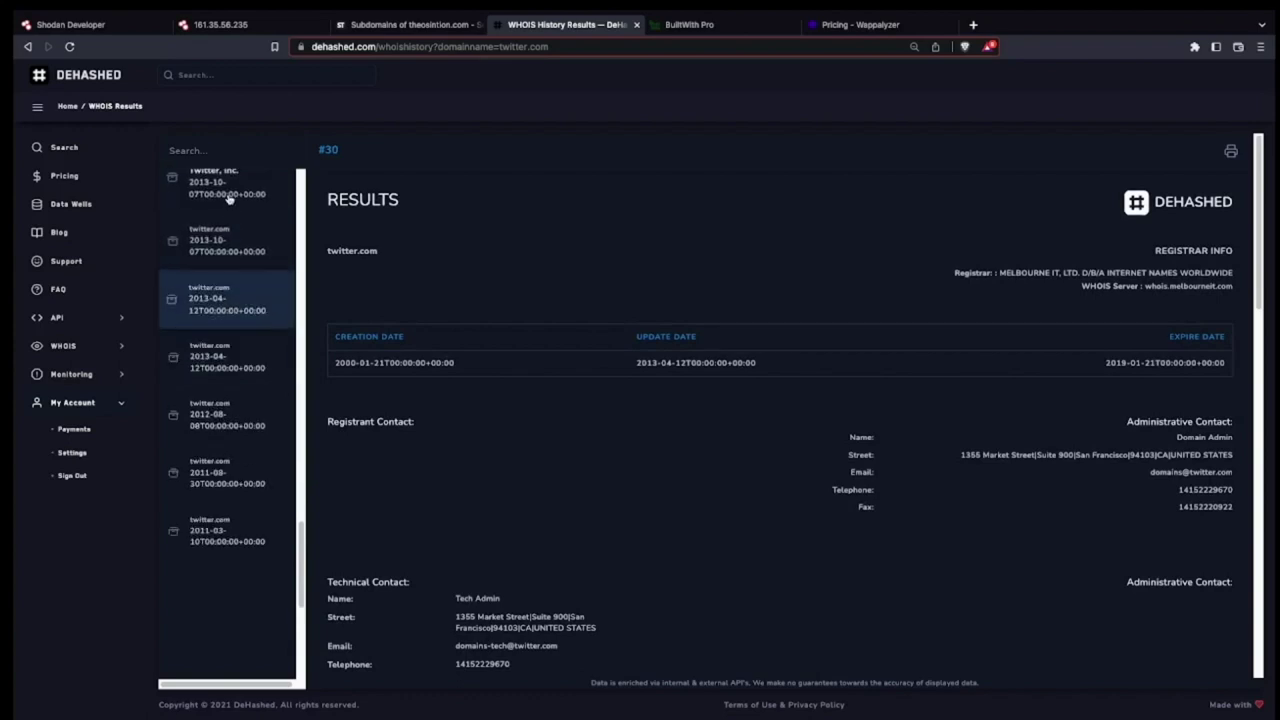
left_click(228, 198)
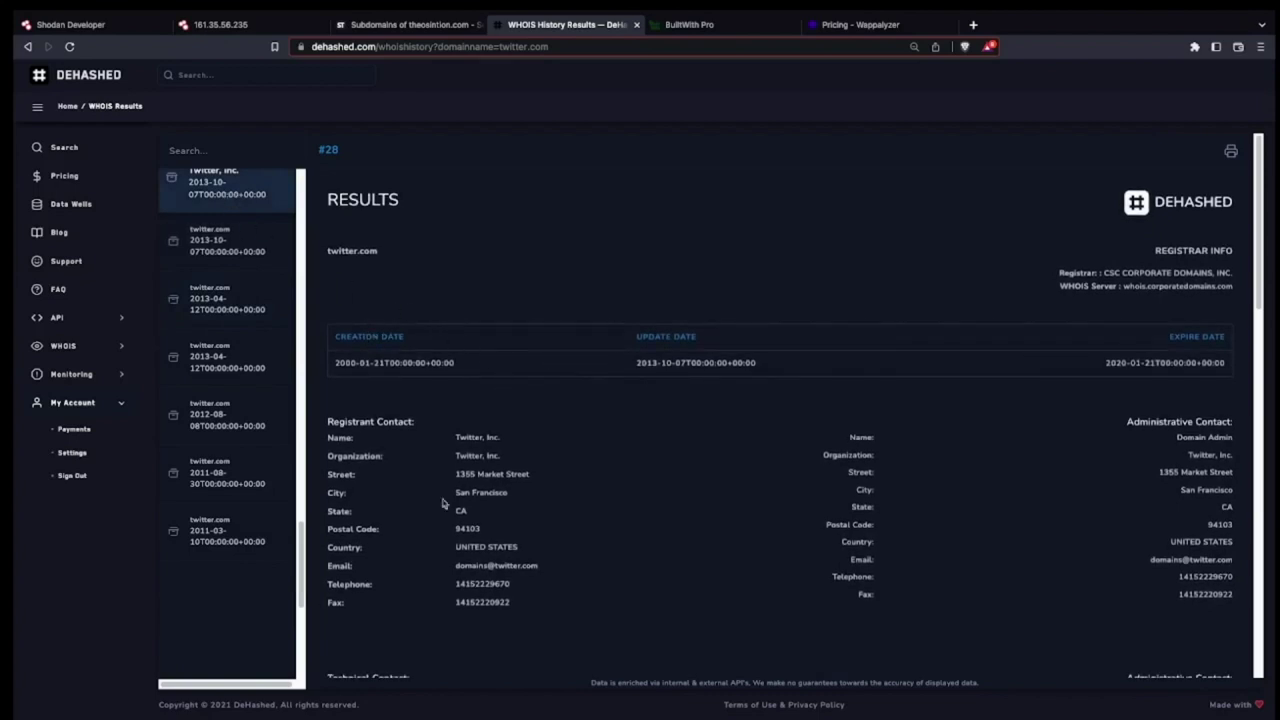
scroll(231, 440, "up", 1)
scroll(231, 440, "up", 10)
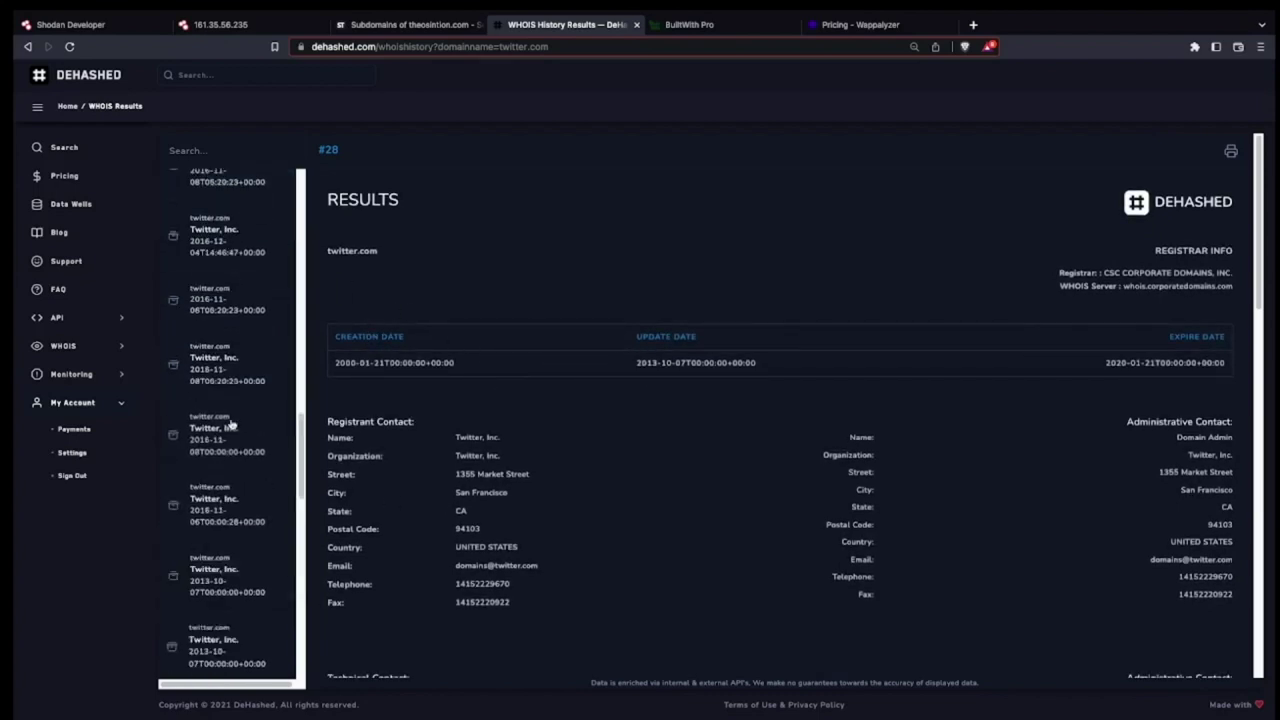
left_click(121, 349)
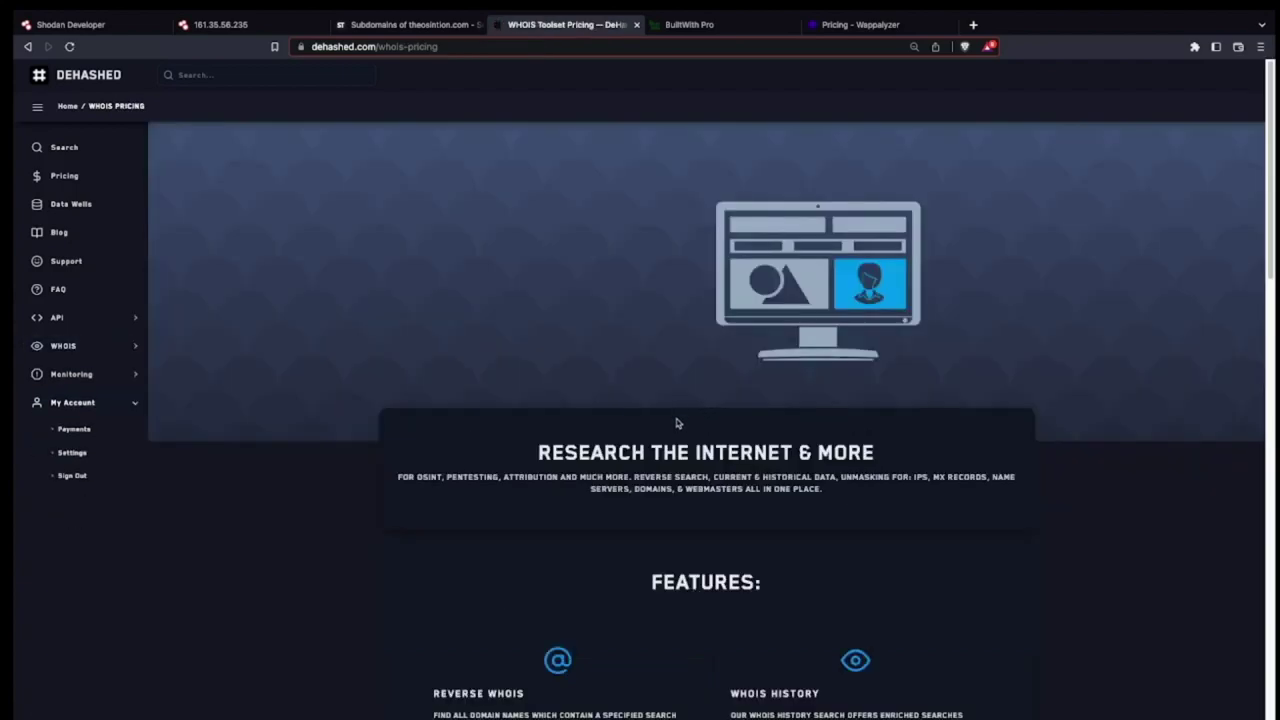
Get the $4 Pay-Per-Query checkout for 100 WHOIS Toolset credits.
scroll(676, 423, "down", 5)
scroll(676, 423, "down", 8)
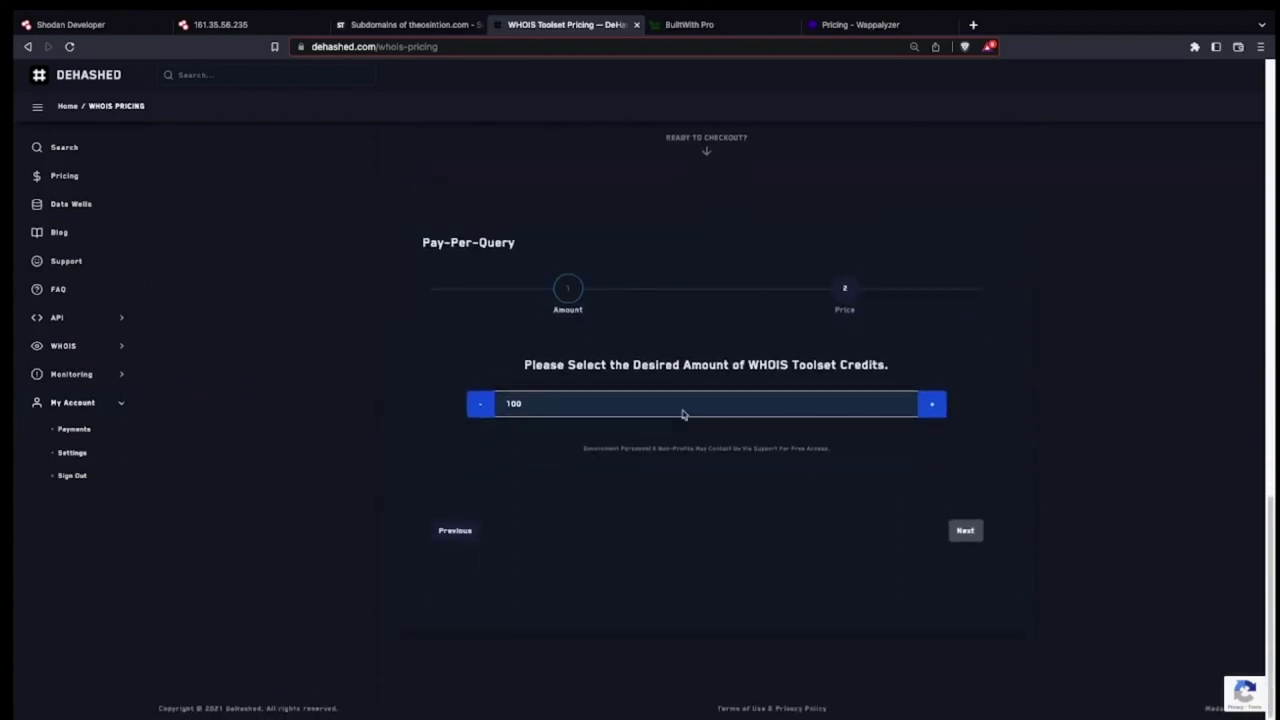
left_click(975, 532)
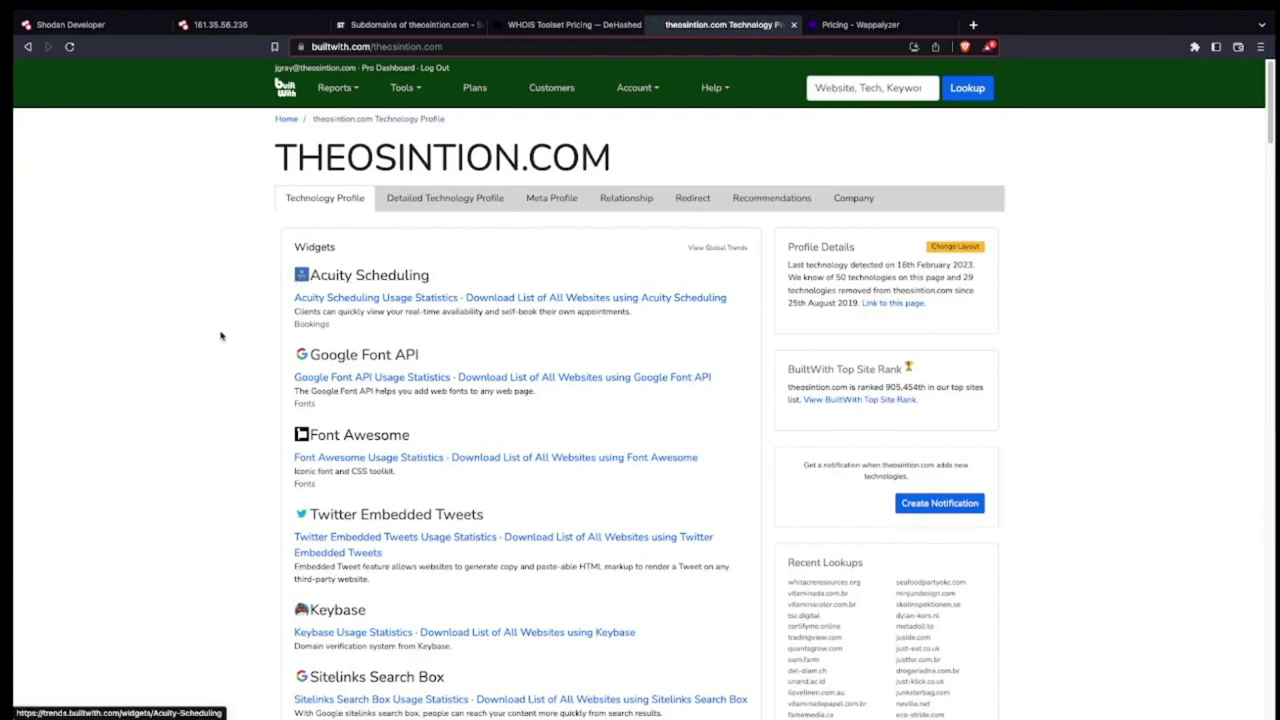
Scroll theosintion.com's BuiltWith profile from widgets down to Syndication Techniques like Pingback and RSS.
scroll(223, 340, "down", 4)
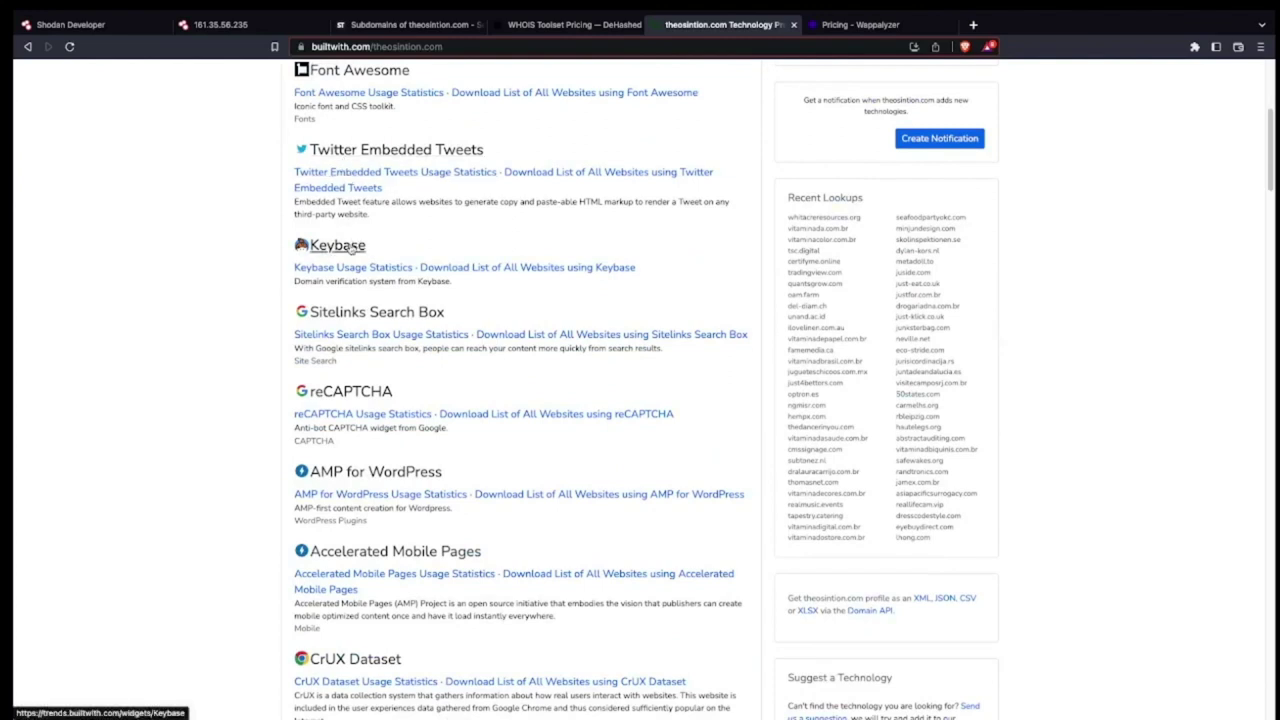
scroll(320, 401, "down", 1)
scroll(257, 375, "down", 5)
scroll(258, 372, "down", 4)
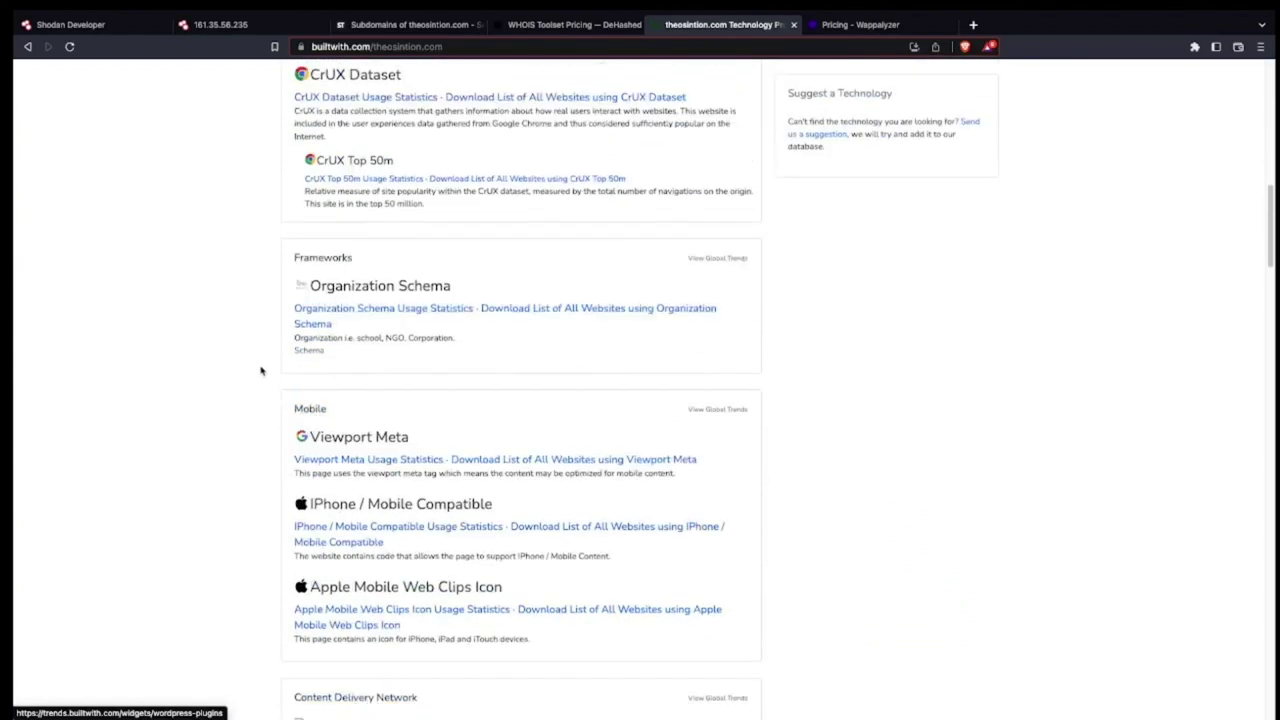
scroll(281, 380, "down", 3)
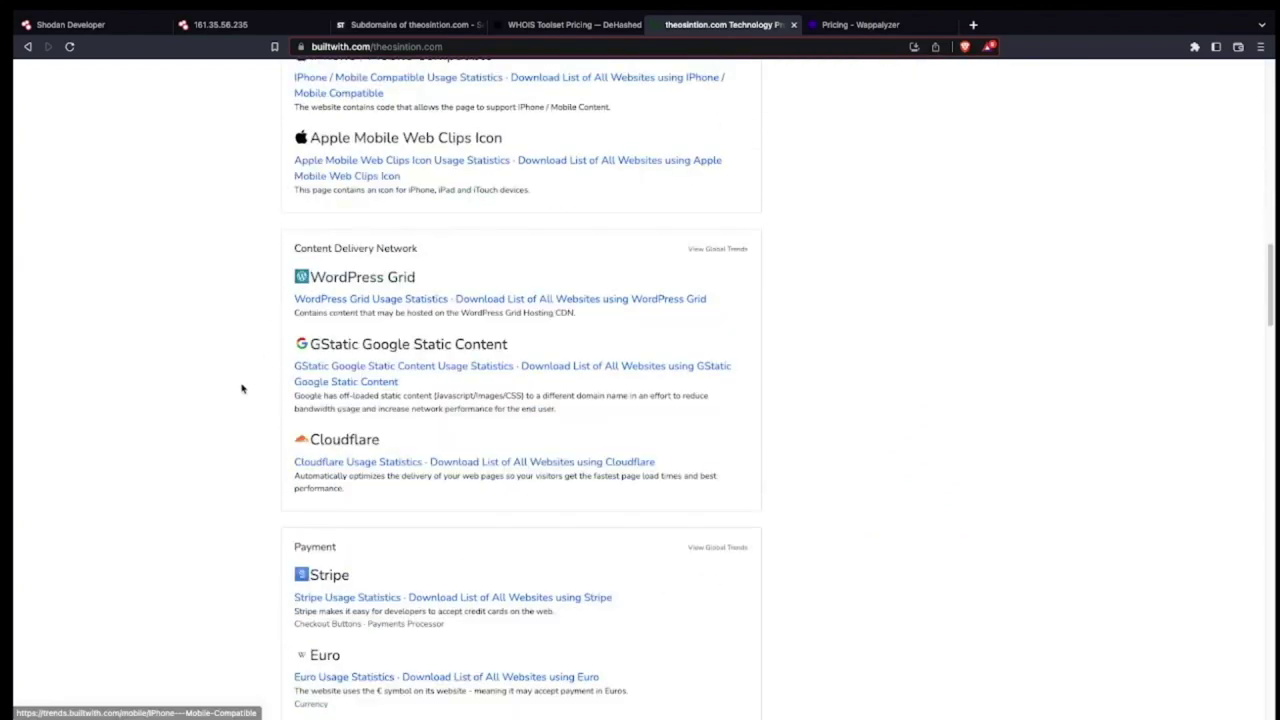
scroll(250, 390, "down", 1)
scroll(325, 452, "down", 3)
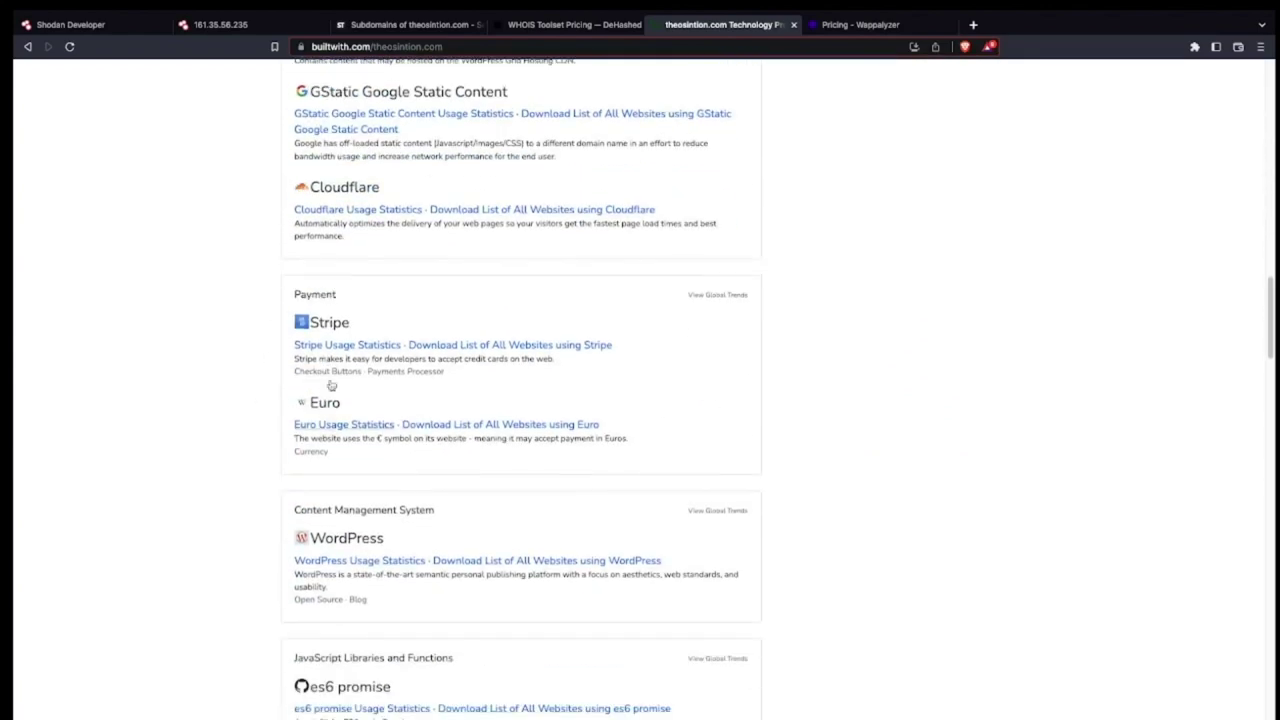
scroll(320, 353, "down", 3)
scroll(206, 386, "down", 5)
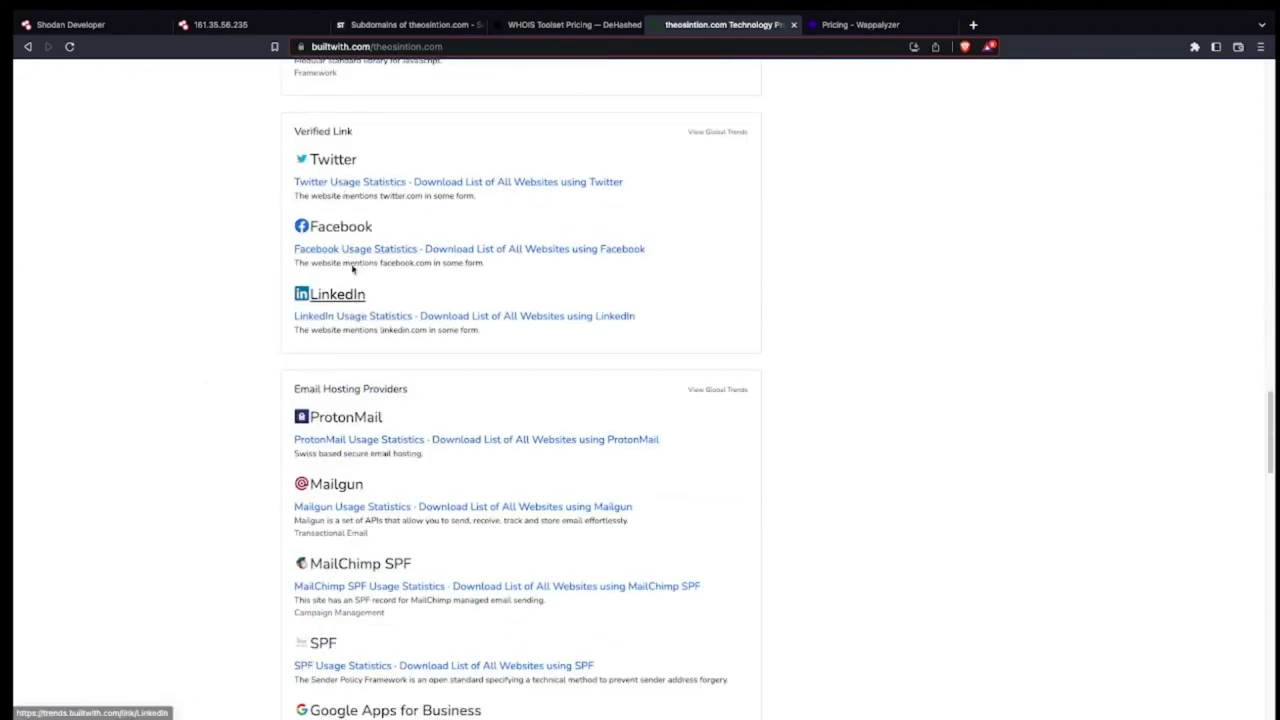
scroll(240, 234, "down", 3)
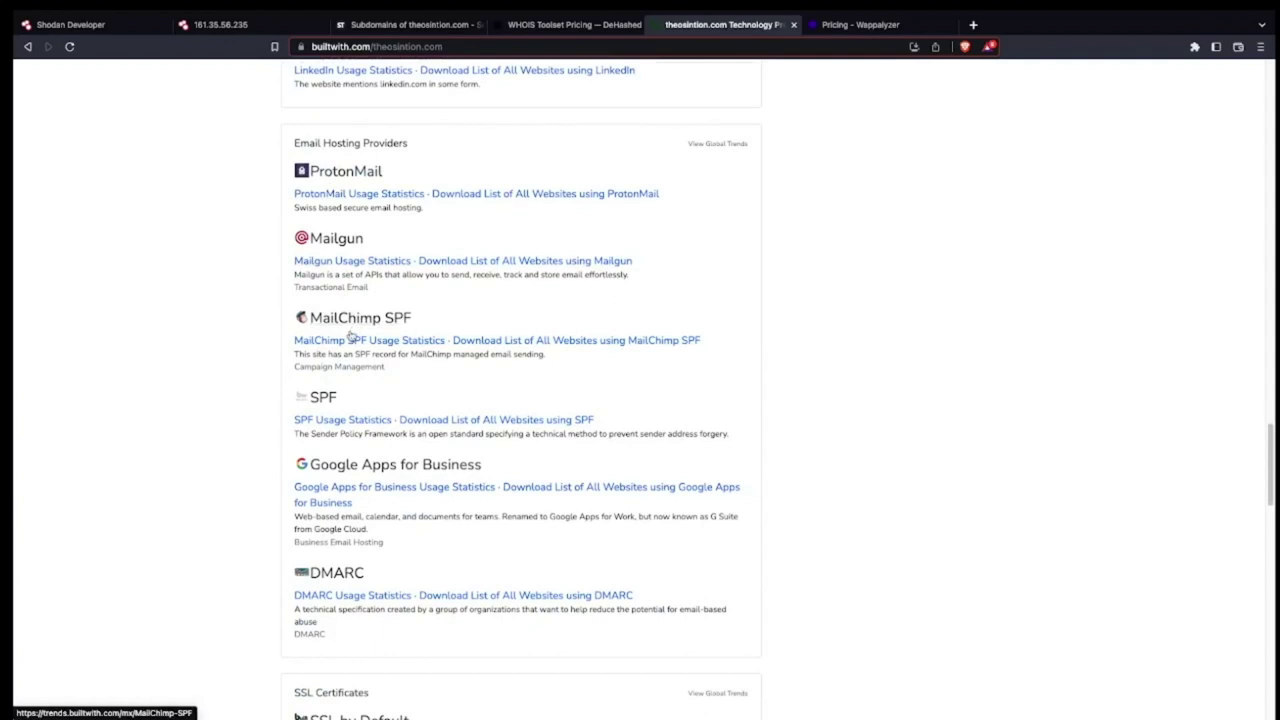
scroll(346, 540, "down", 3)
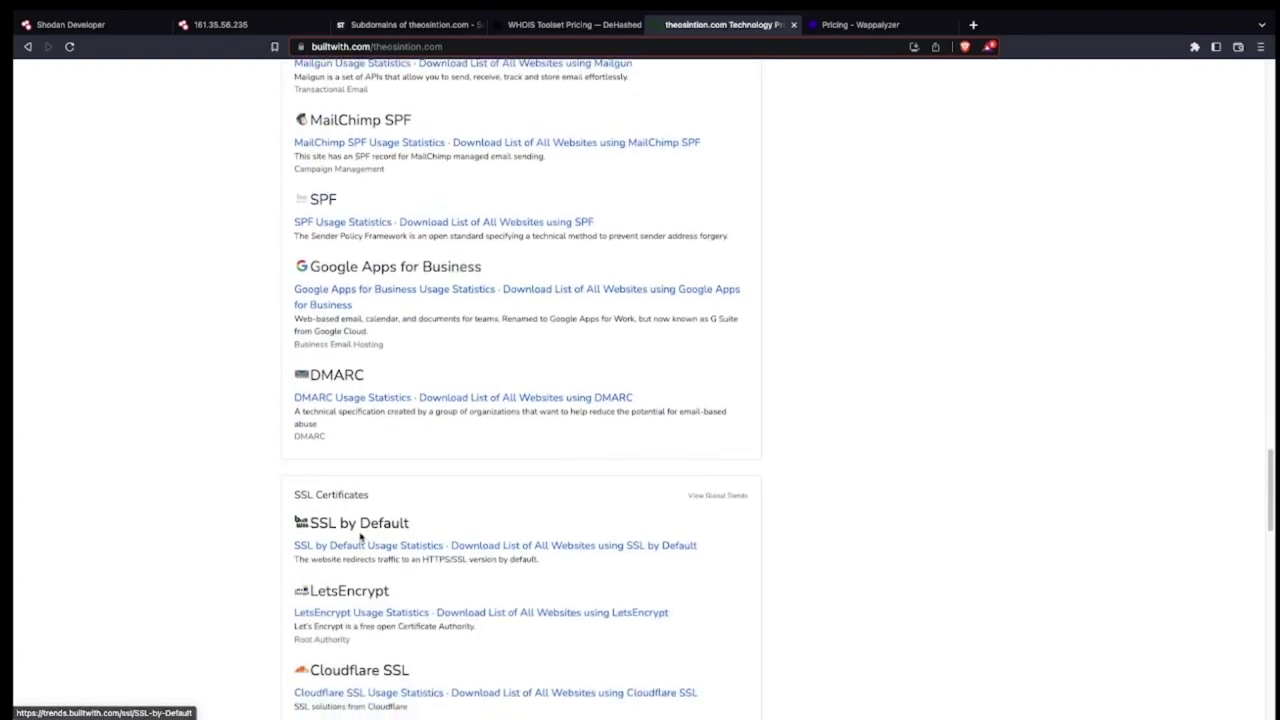
scroll(360, 608, "down", 7)
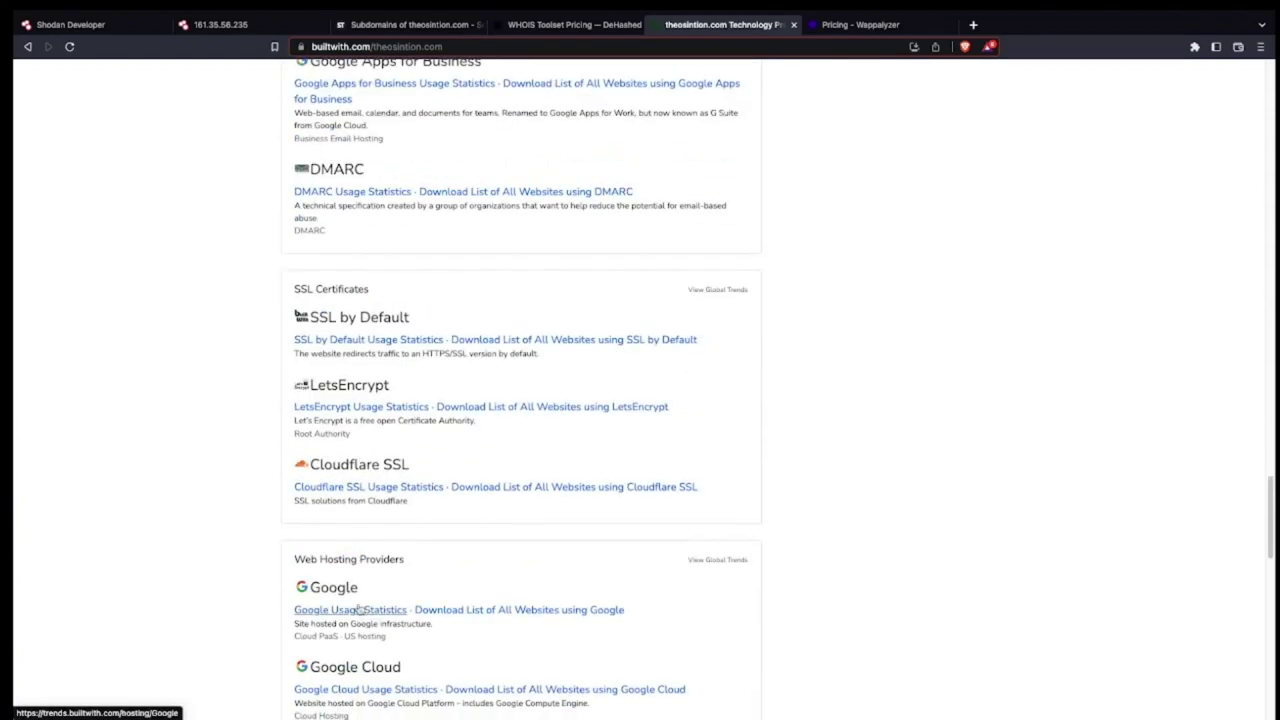
scroll(464, 535, "down", 6)
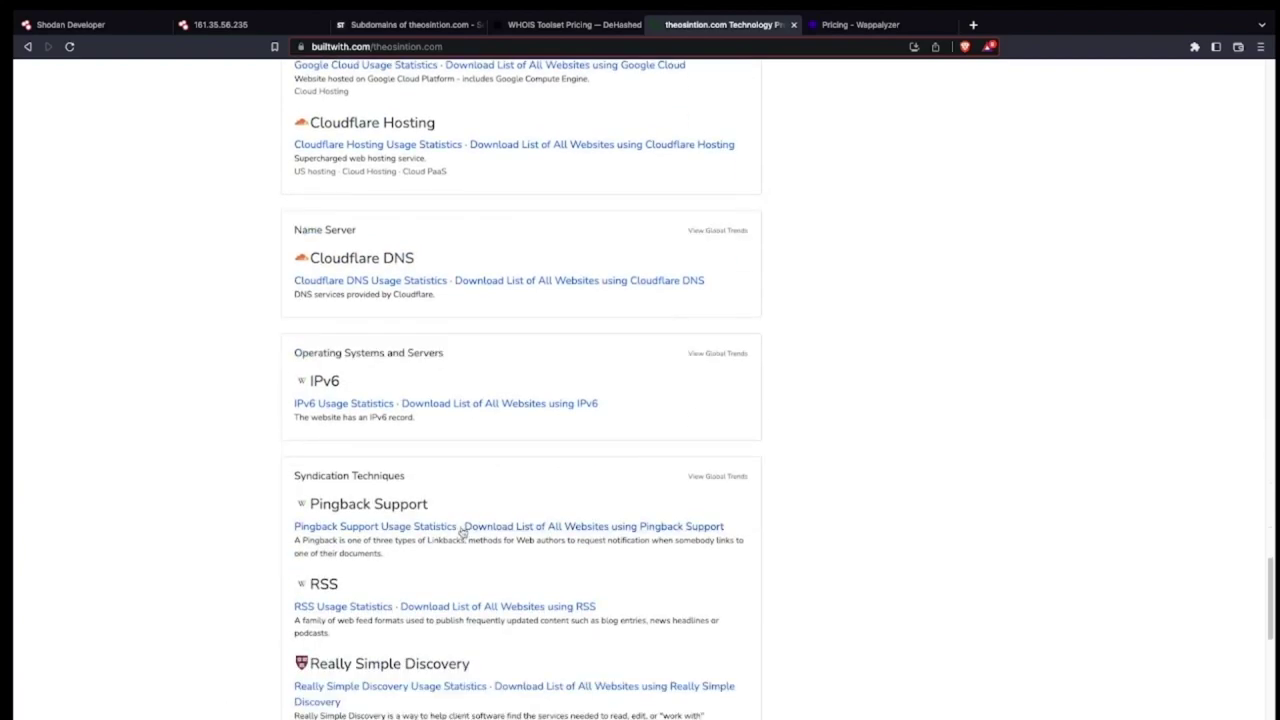